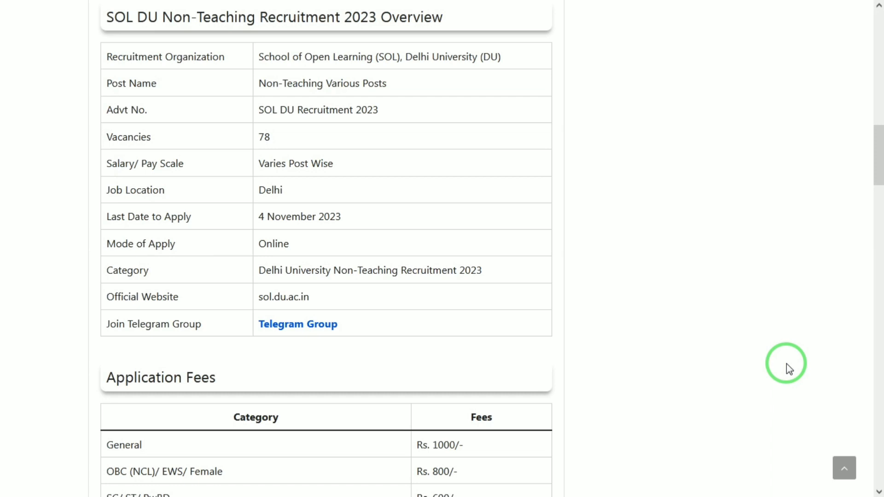
Scroll through the article's fees, dates and vacancy table down to the five-stage Selection Process
{"action": "scroll", "coordinate": [789, 368], "scroll_direction": "down", "scroll_amount": 1}
{"action": "scroll", "coordinate": [790, 369], "scroll_direction": "down", "scroll_amount": 1}
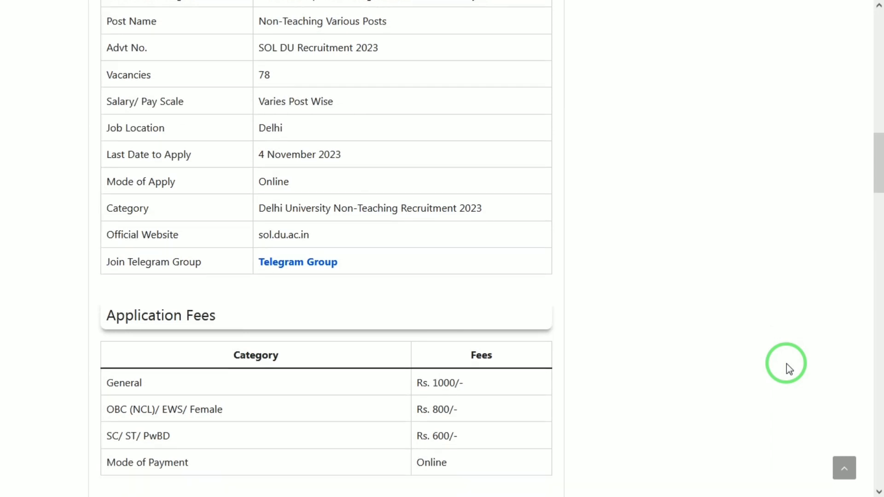
{"action": "scroll", "coordinate": [789, 368], "scroll_direction": "up", "scroll_amount": 1}
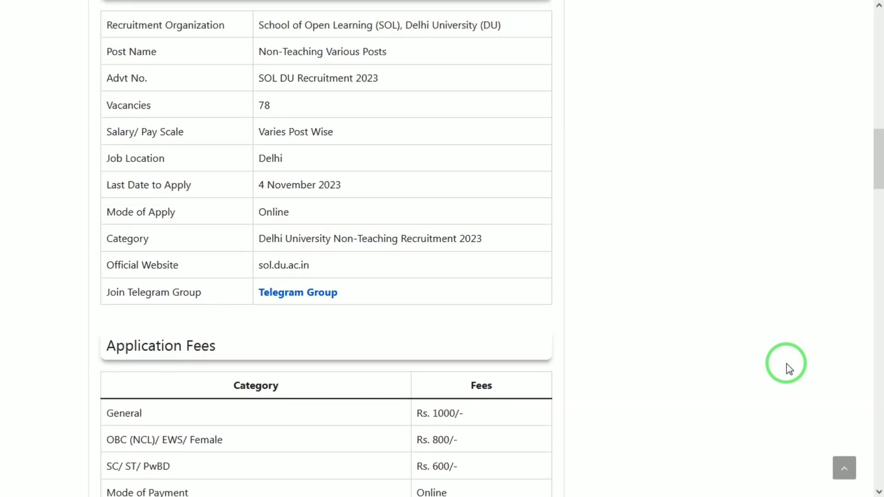
{"action": "scroll", "coordinate": [787, 363], "scroll_direction": "down", "scroll_amount": 4}
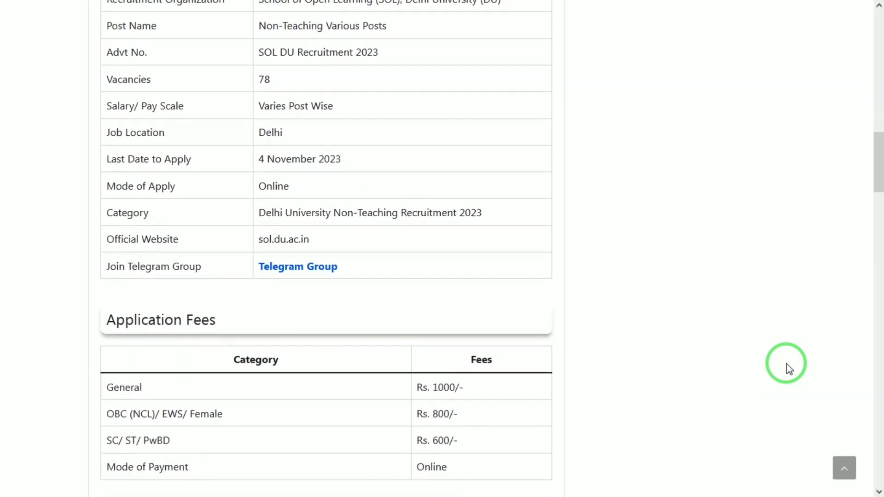
{"action": "scroll", "coordinate": [787, 364], "scroll_direction": "down", "scroll_amount": 1}
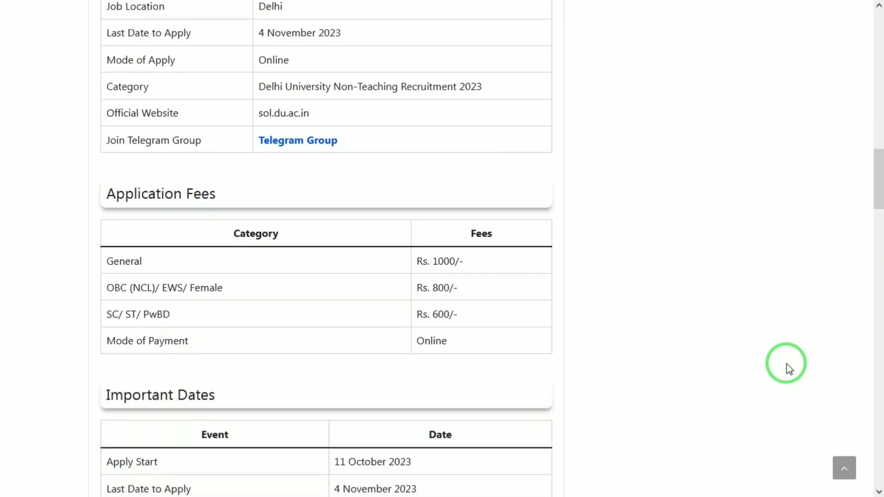
{"action": "scroll", "coordinate": [787, 363], "scroll_direction": "down", "scroll_amount": 1}
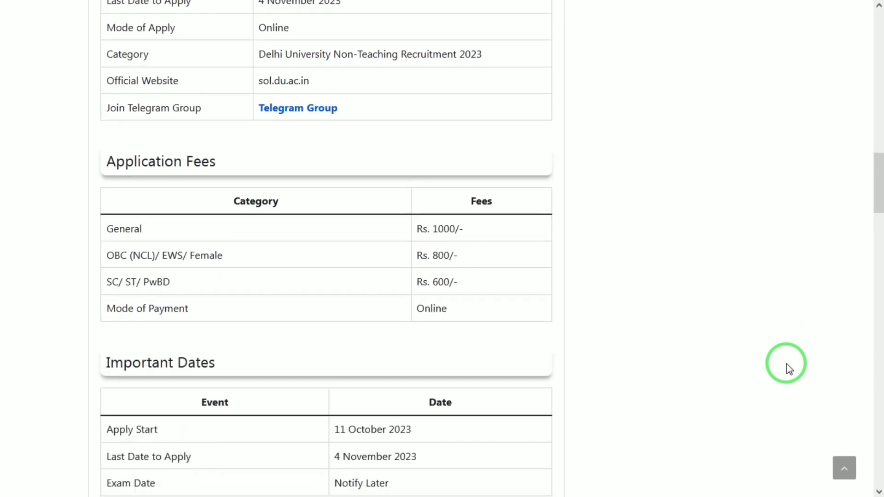
{"action": "scroll", "coordinate": [787, 363], "scroll_direction": "down", "scroll_amount": 1}
{"action": "scroll", "coordinate": [786, 364], "scroll_direction": "down", "scroll_amount": 1}
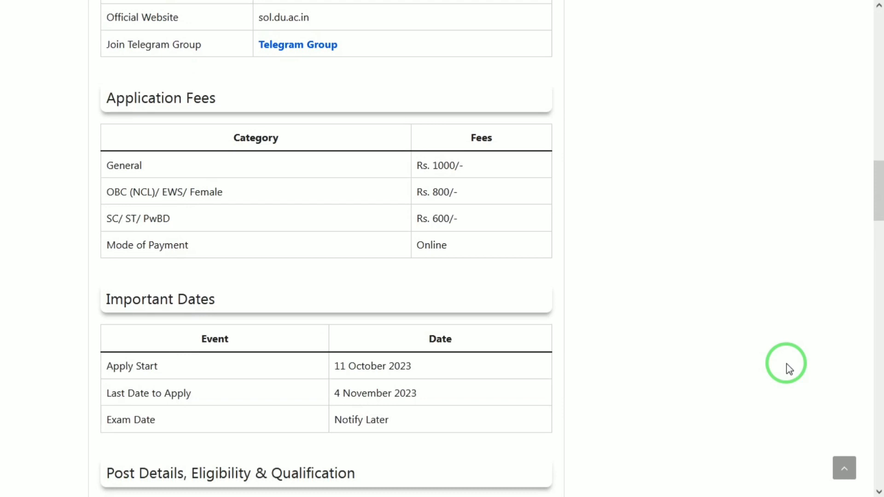
{"action": "scroll", "coordinate": [787, 364], "scroll_direction": "down", "scroll_amount": 1}
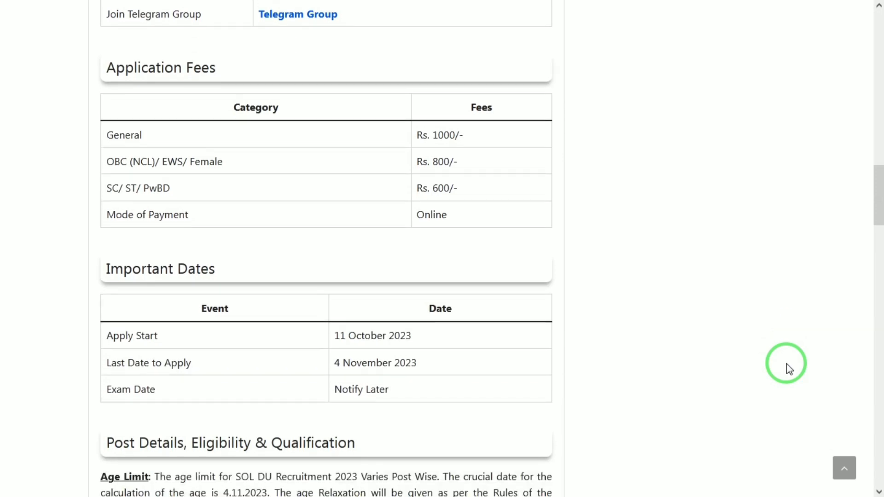
{"action": "scroll", "coordinate": [786, 363], "scroll_direction": "down", "scroll_amount": 4}
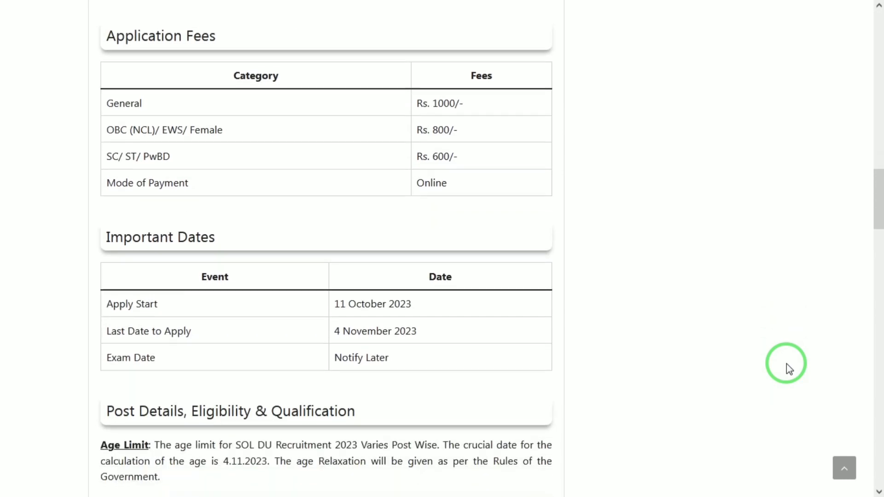
{"action": "scroll", "coordinate": [786, 364], "scroll_direction": "down", "scroll_amount": 4}
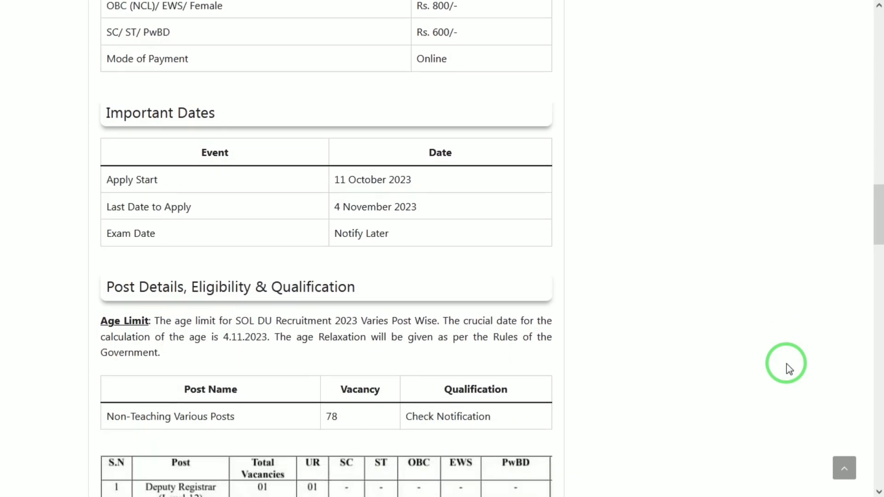
{"action": "scroll", "coordinate": [788, 366], "scroll_direction": "down", "scroll_amount": 3}
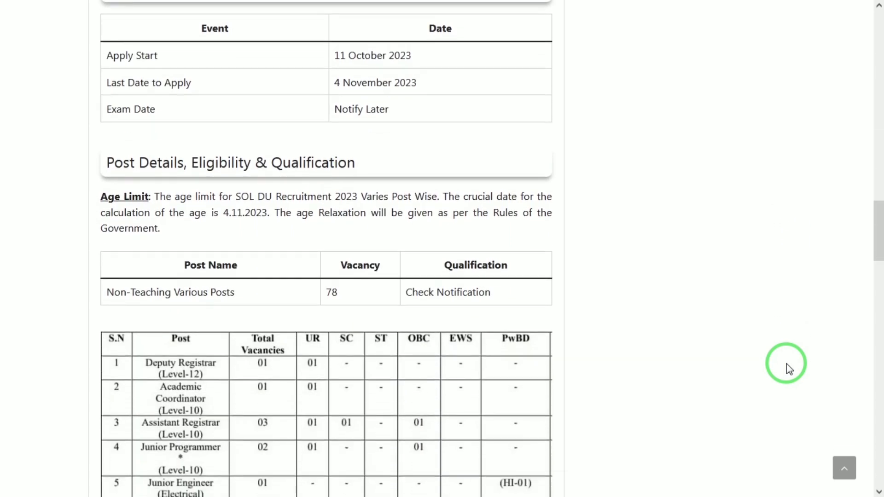
{"action": "scroll", "coordinate": [788, 366], "scroll_direction": "down", "scroll_amount": 5}
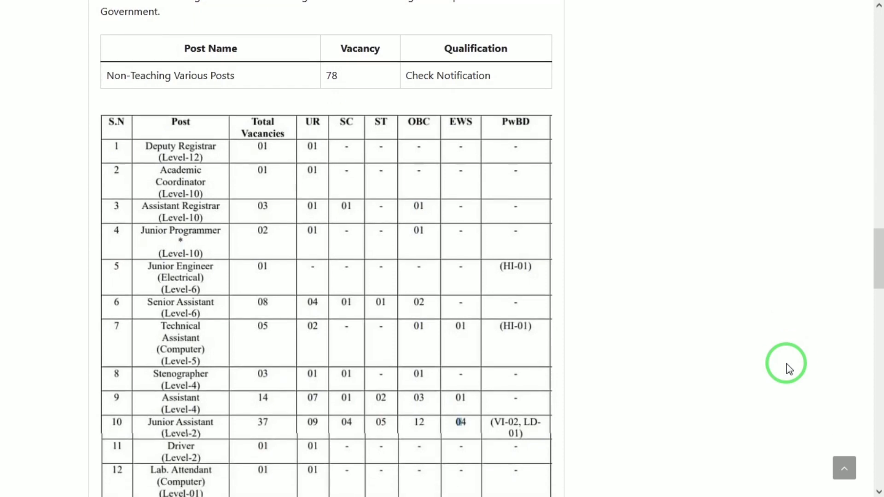
{"action": "scroll", "coordinate": [789, 368], "scroll_direction": "down", "scroll_amount": 1}
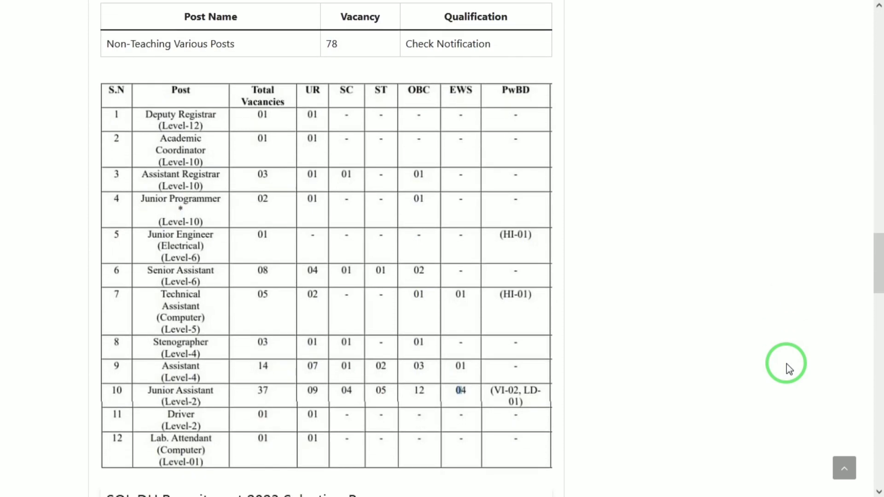
{"action": "scroll", "coordinate": [790, 368], "scroll_direction": "down", "scroll_amount": 1}
{"action": "scroll", "coordinate": [789, 368], "scroll_direction": "down", "scroll_amount": 1}
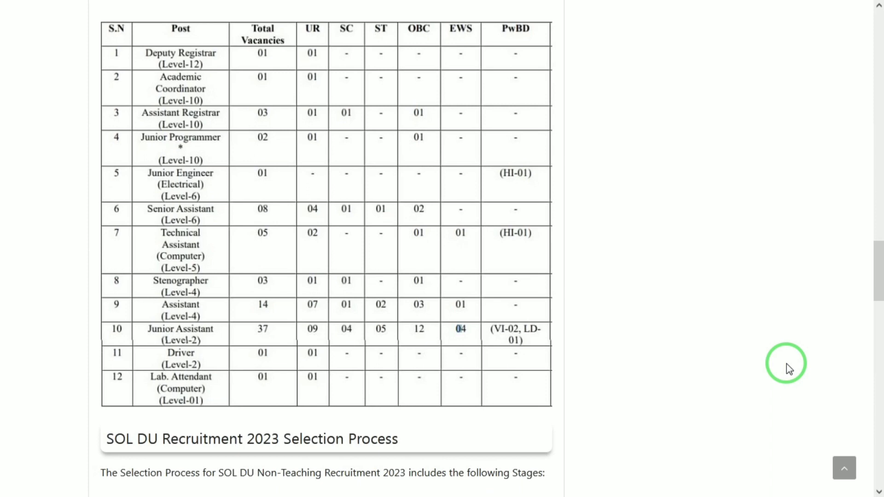
{"action": "scroll", "coordinate": [790, 368], "scroll_direction": "down", "scroll_amount": 4}
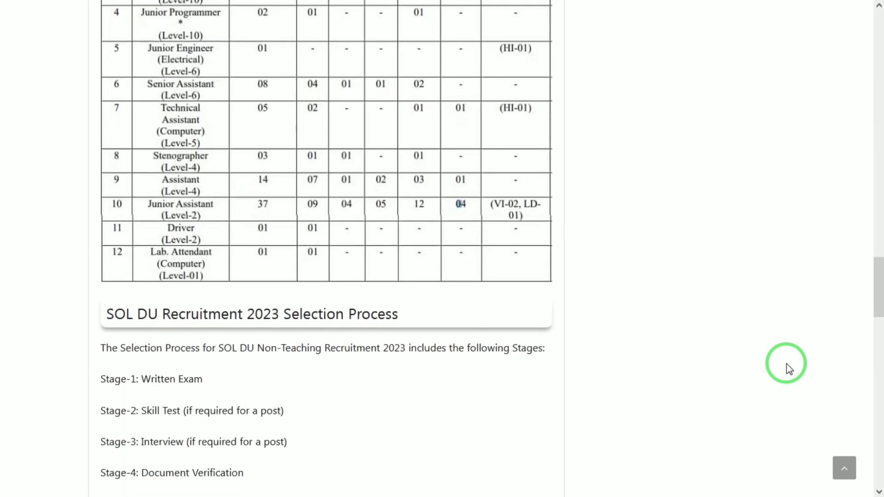
{"action": "scroll", "coordinate": [789, 369], "scroll_direction": "down", "scroll_amount": 2}
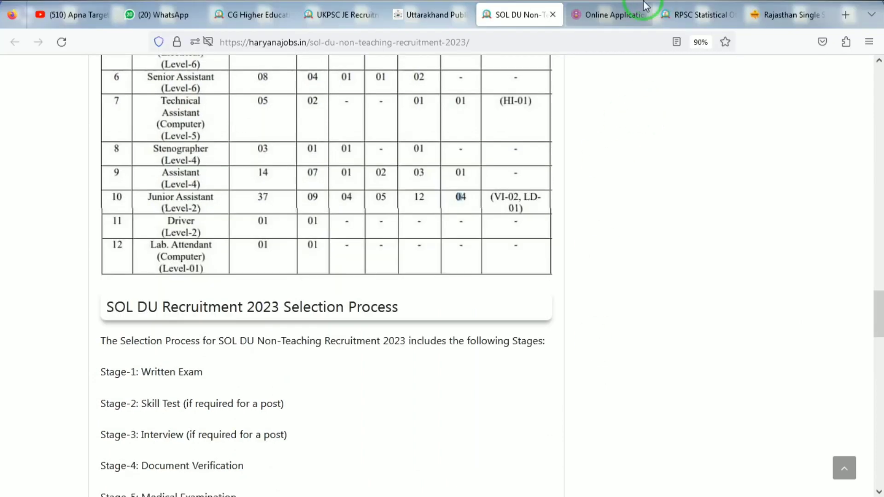
On the Online Application tab, register an Officer/Staff account with the applicant's email and mobile number
{"action": "left_click", "coordinate": [635, 5]}
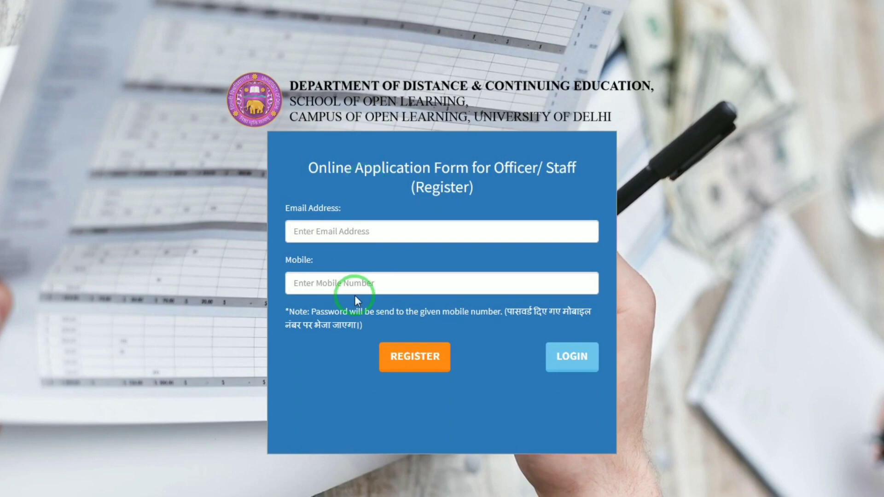
{"action": "left_click", "coordinate": [408, 367]}
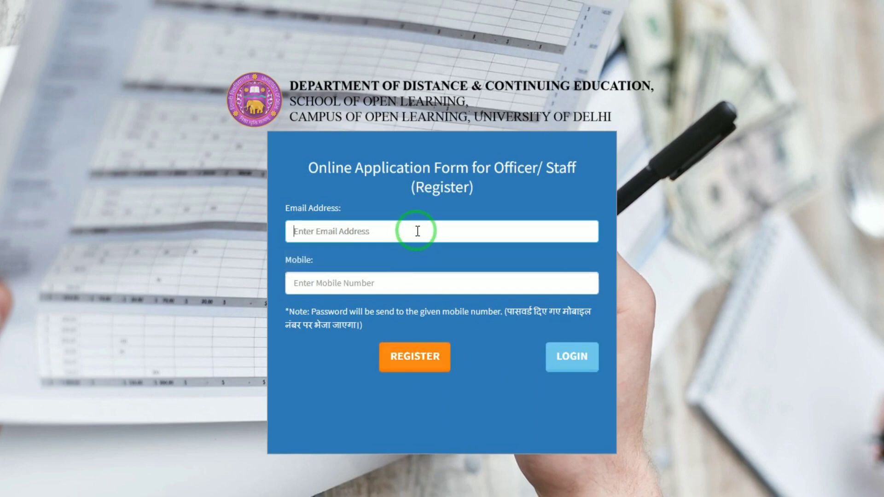
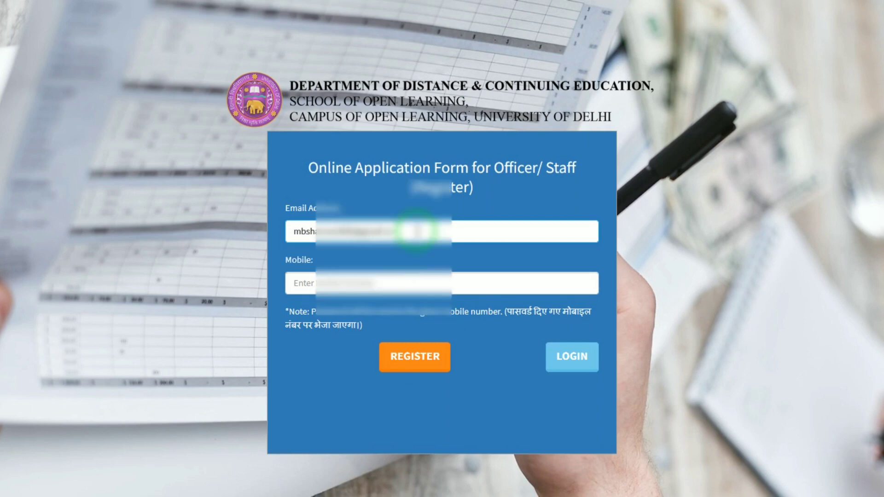
{"action": "key", "text": "Tab"}
{"action": "type", "text": "8273"}
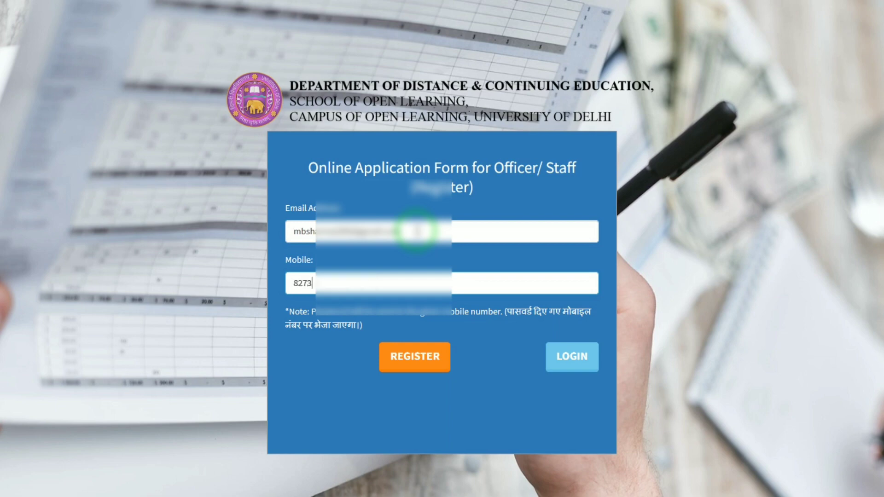
{"action": "type", "text": "7"}
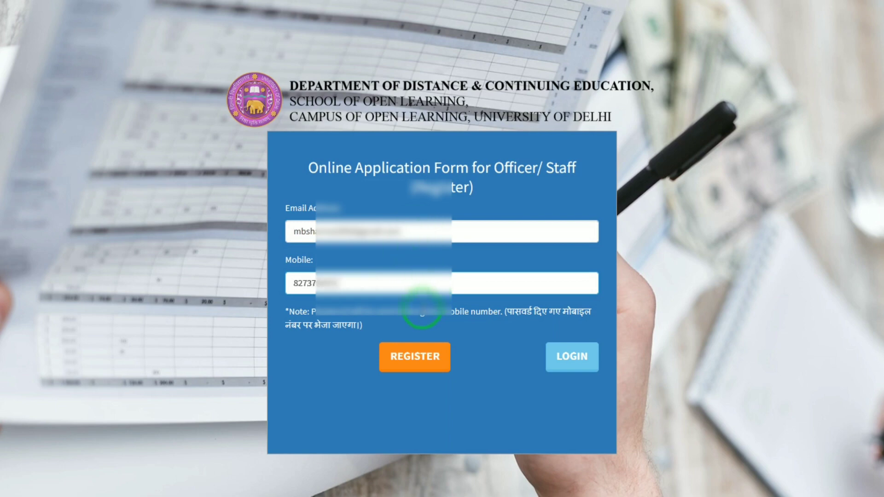
{"action": "left_click", "coordinate": [412, 359]}
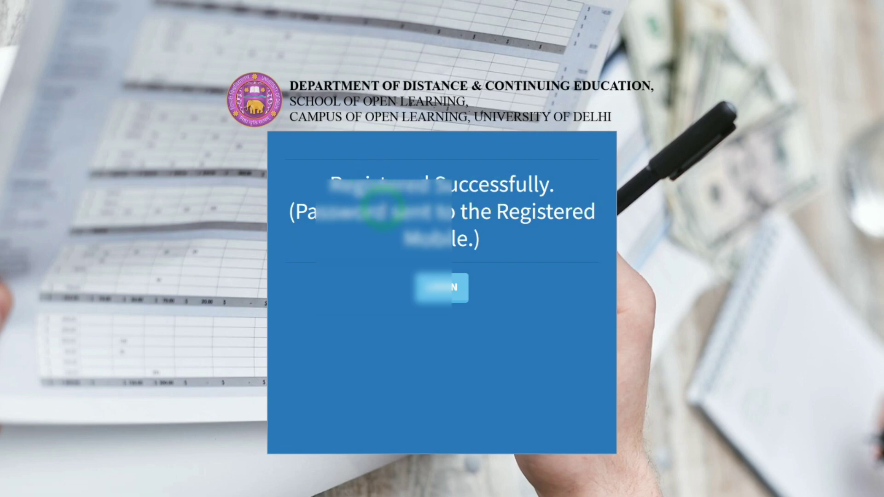
Log in to the Non-Teaching Staff form with the saved email, account password and captcha answer
{"action": "left_click", "coordinate": [437, 287]}
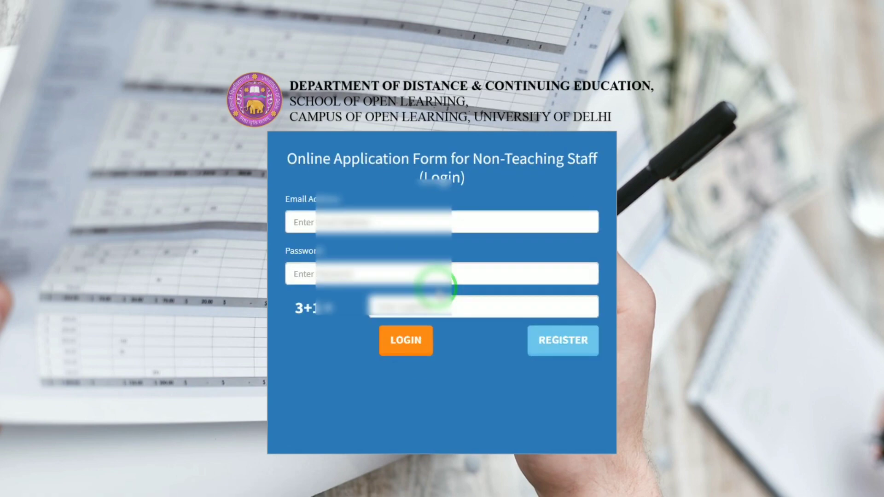
{"action": "left_click", "coordinate": [384, 222]}
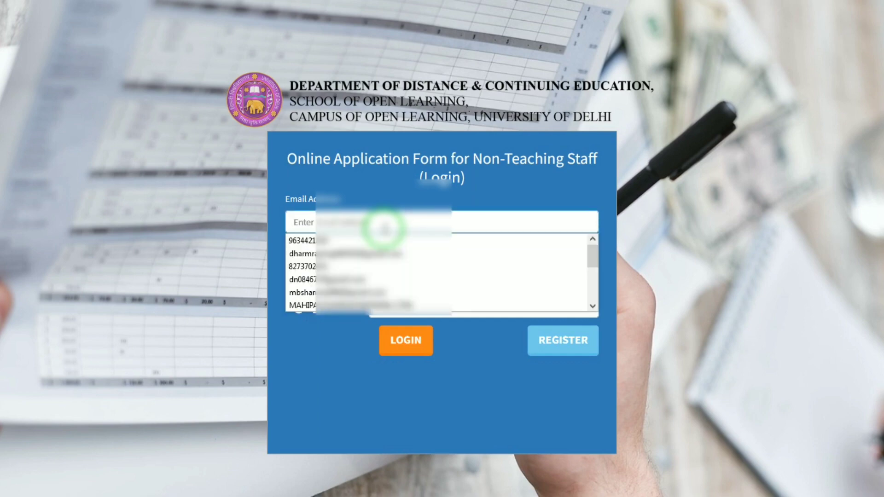
{"action": "left_click", "coordinate": [325, 212]}
{"action": "left_click", "coordinate": [325, 216]}
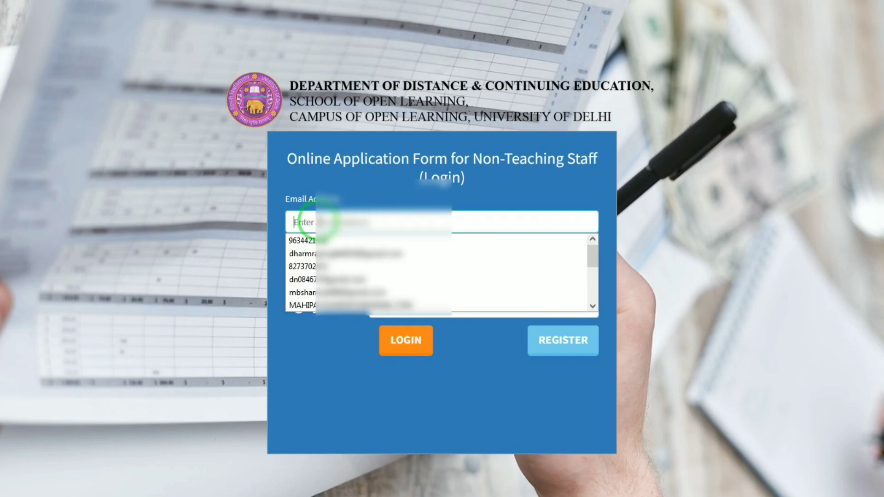
{"action": "type", "text": "mb"}
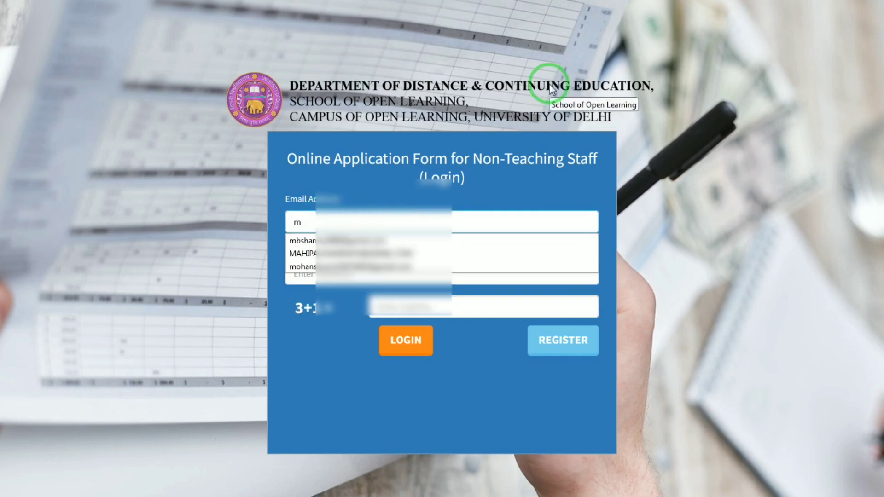
{"action": "left_click", "coordinate": [388, 237]}
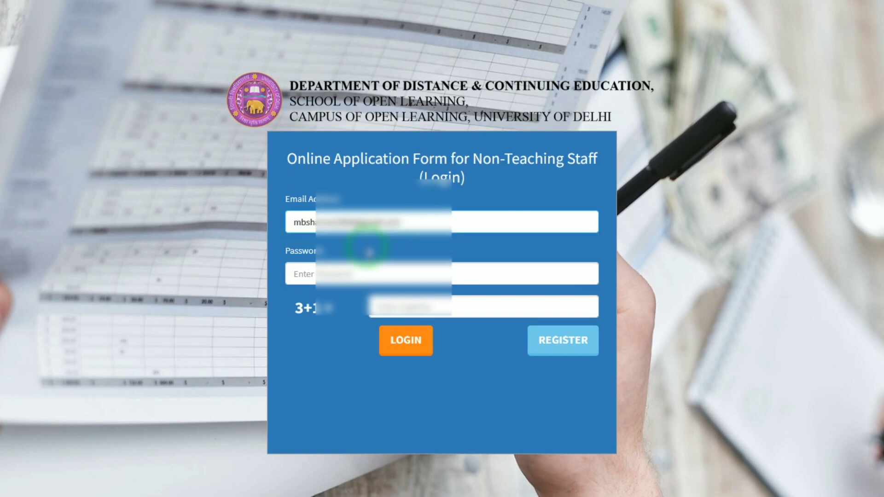
{"action": "left_click", "coordinate": [326, 272]}
{"action": "key", "text": "Tab"}
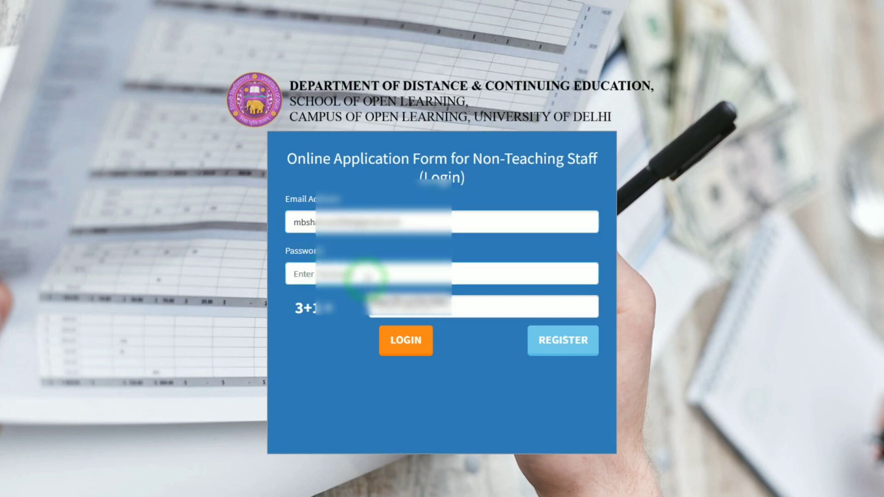
{"action": "type", "text": "•"}
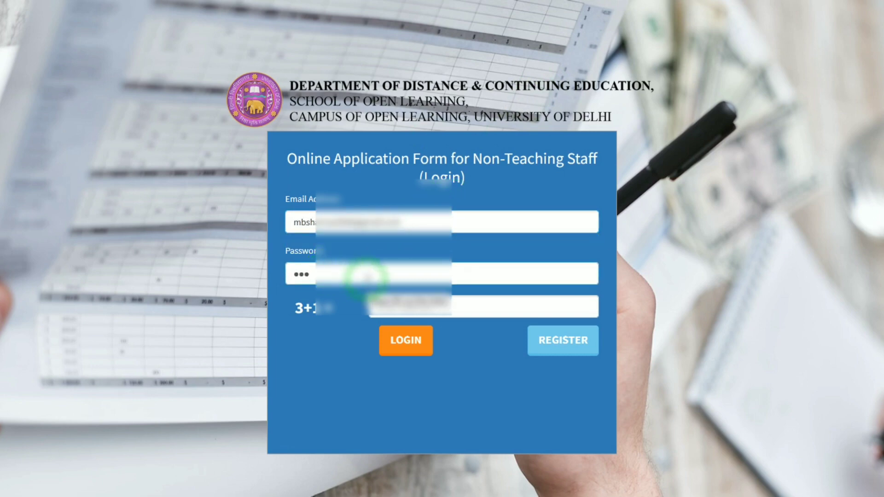
{"action": "left_click", "coordinate": [416, 305]}
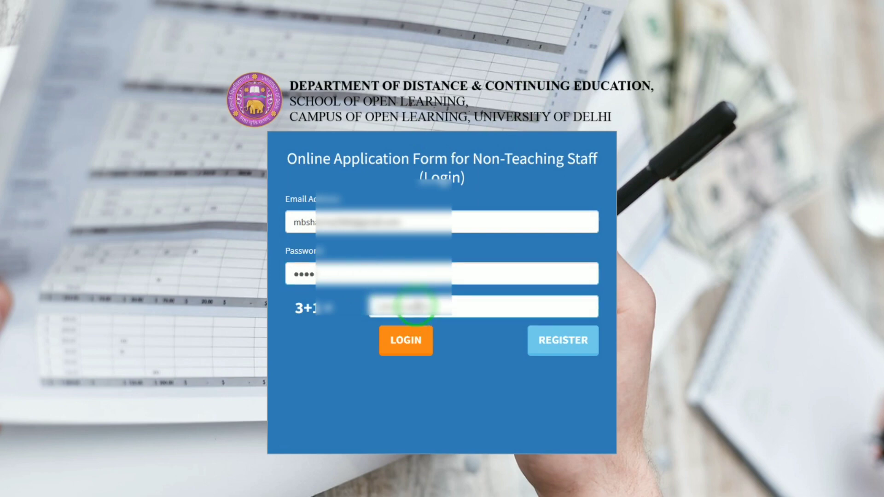
{"action": "left_click", "coordinate": [407, 341]}
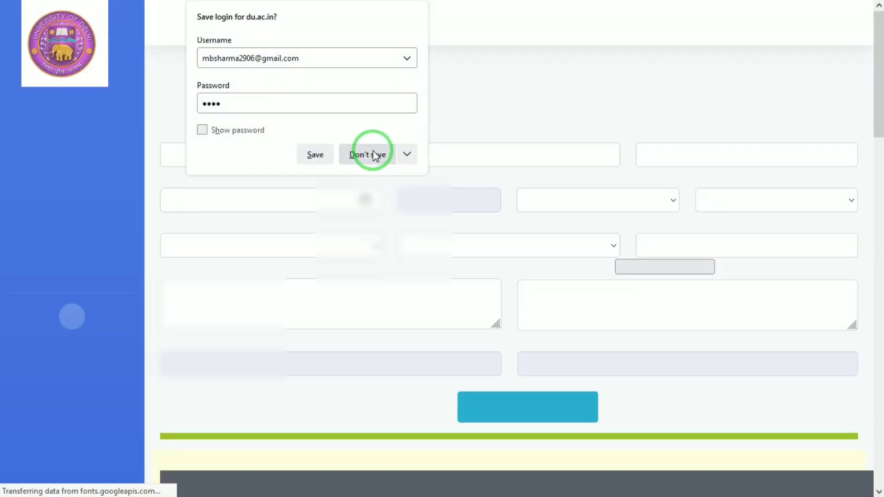
Decline saving the login, then enter the applicant's, father's and mother's names and birth date 01/01/2000
{"action": "left_click", "coordinate": [371, 153]}
{"action": "left_click", "coordinate": [290, 176]}
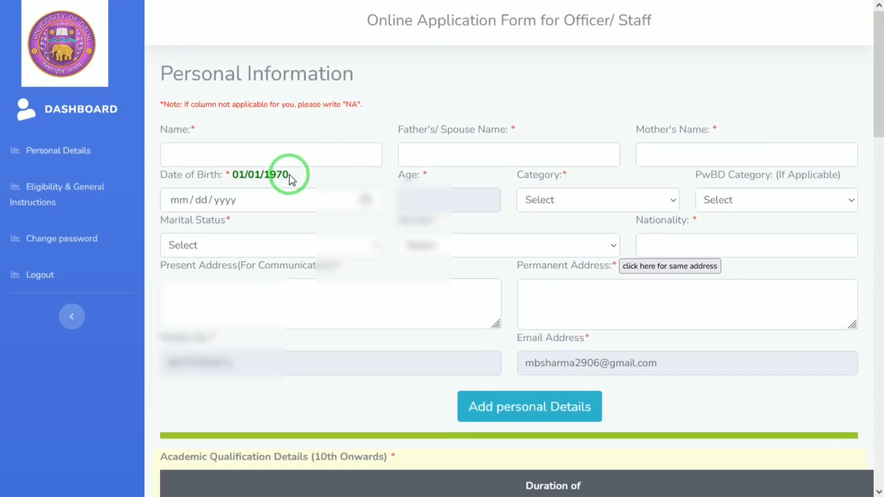
{"action": "left_click", "coordinate": [297, 162]}
{"action": "type", "text": "MAHEE"}
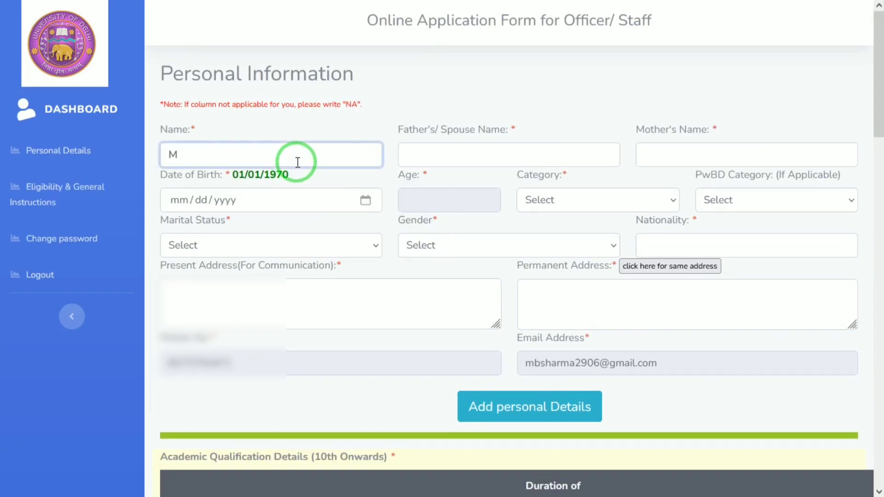
{"action": "key", "text": "Tab"}
{"action": "type", "text": "RAM"}
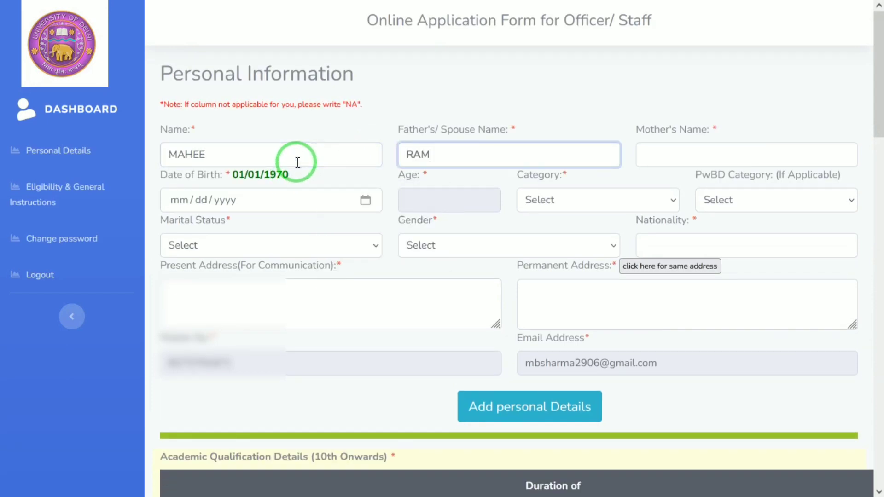
{"action": "key", "text": "Tab"}
{"action": "type", "text": "KUSH"}
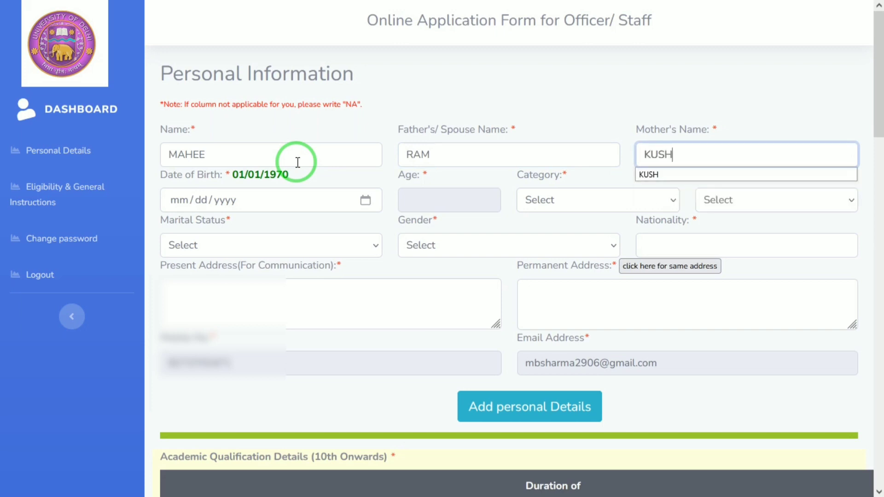
{"action": "key", "text": "Tab"}
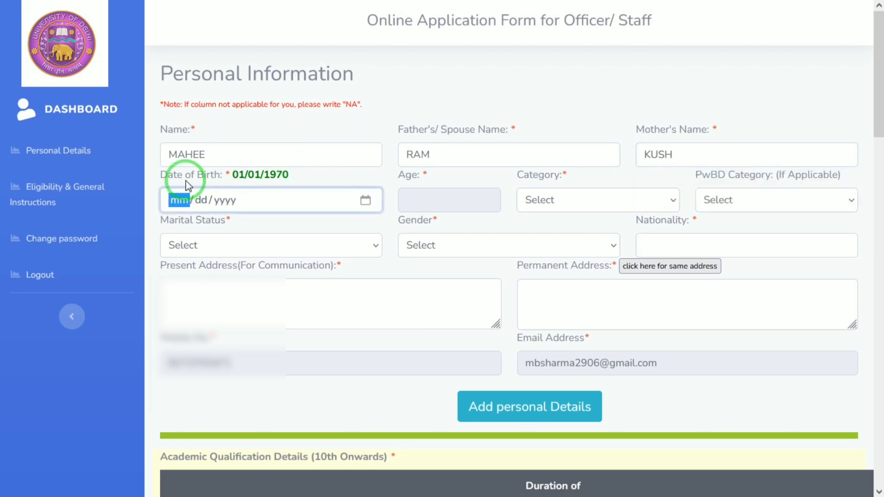
{"action": "type", "text": "01/01/200"}
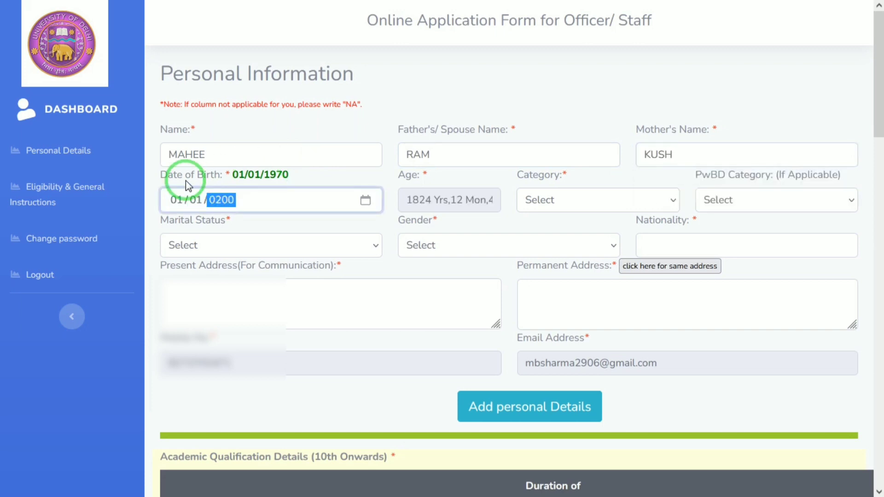
{"action": "type", "text": "0"}
{"action": "key", "text": "Tab"}
Set category to SC, leave PwBD unset, and choose Unmarried and Male
{"action": "left_click", "coordinate": [587, 207]}
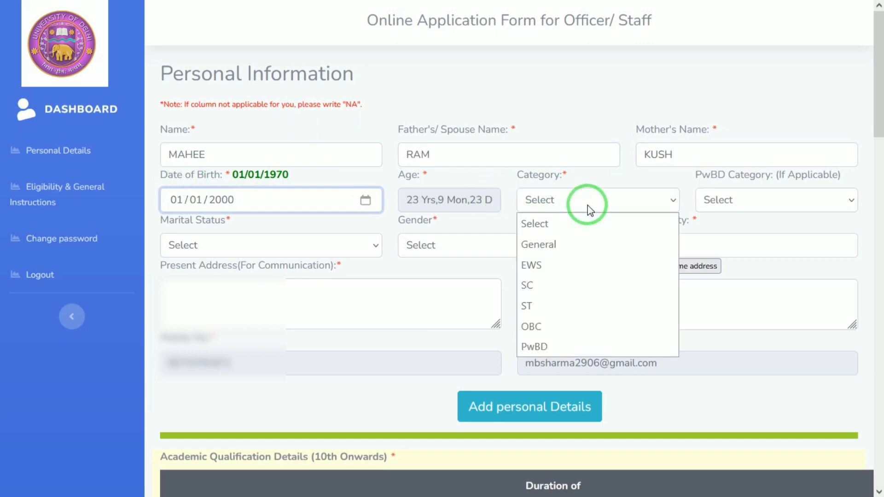
{"action": "left_click", "coordinate": [542, 288]}
{"action": "left_click", "coordinate": [745, 199]}
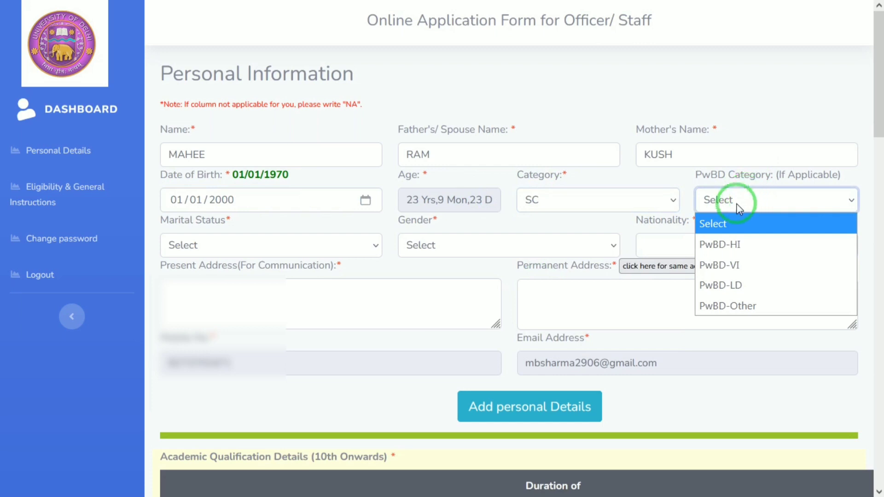
{"action": "left_click", "coordinate": [781, 203]}
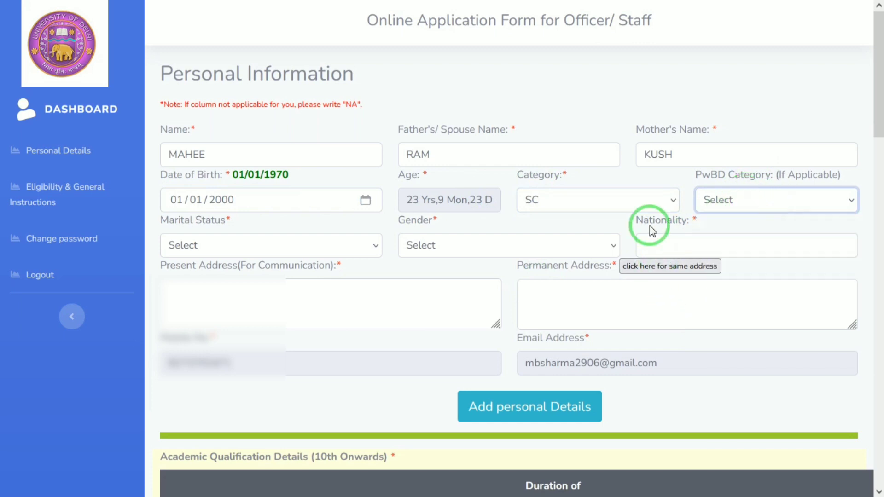
{"action": "left_click", "coordinate": [373, 249]}
{"action": "left_click", "coordinate": [225, 306]}
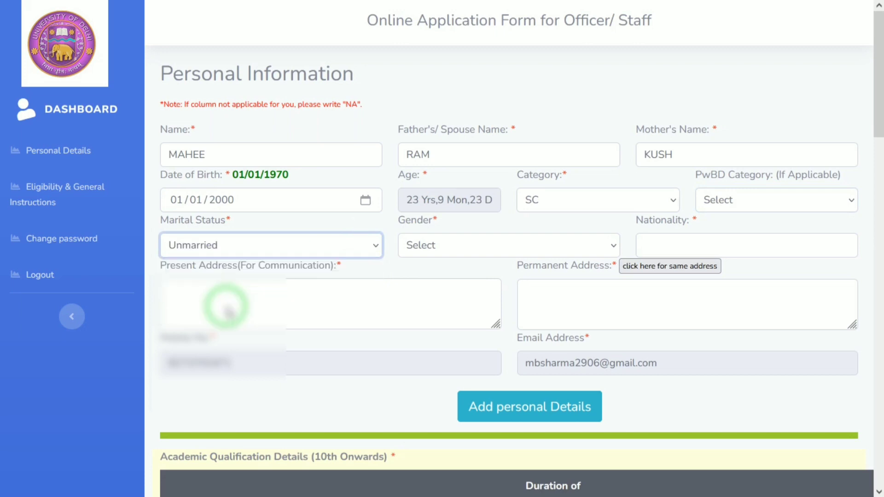
{"action": "left_click", "coordinate": [493, 245]}
{"action": "left_click", "coordinate": [437, 285]}
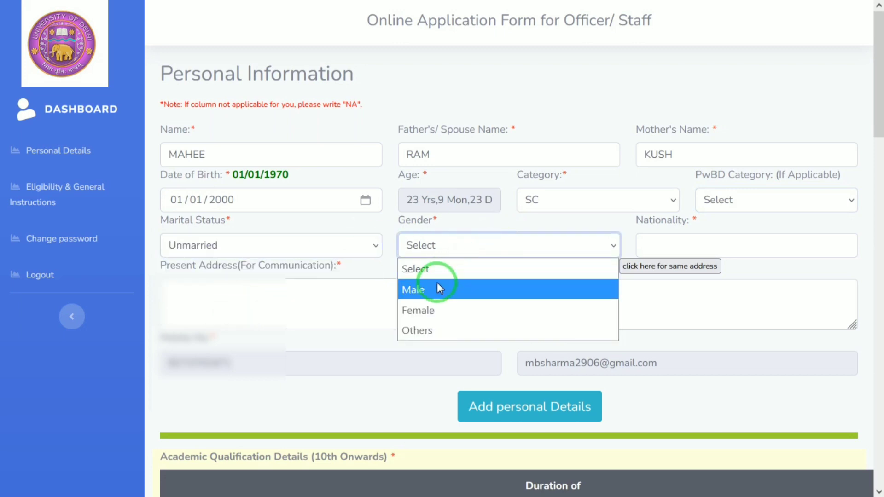
Enter nationality INDIAN and the present address, copying it into Permanent Address
{"action": "left_click", "coordinate": [670, 243]}
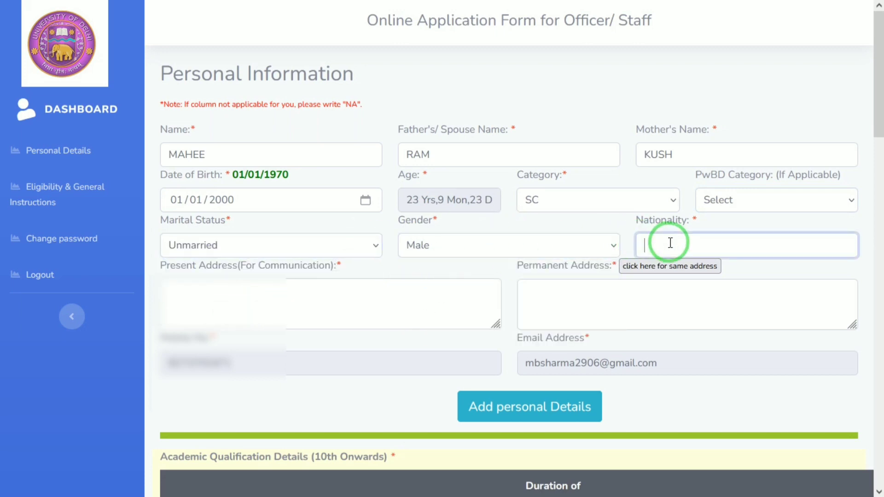
{"action": "type", "text": "INDIAN"}
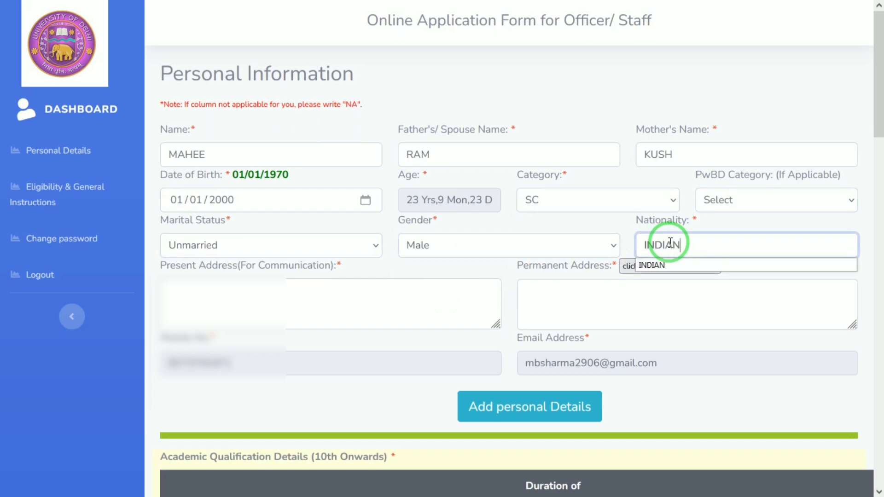
{"action": "left_click", "coordinate": [410, 267]}
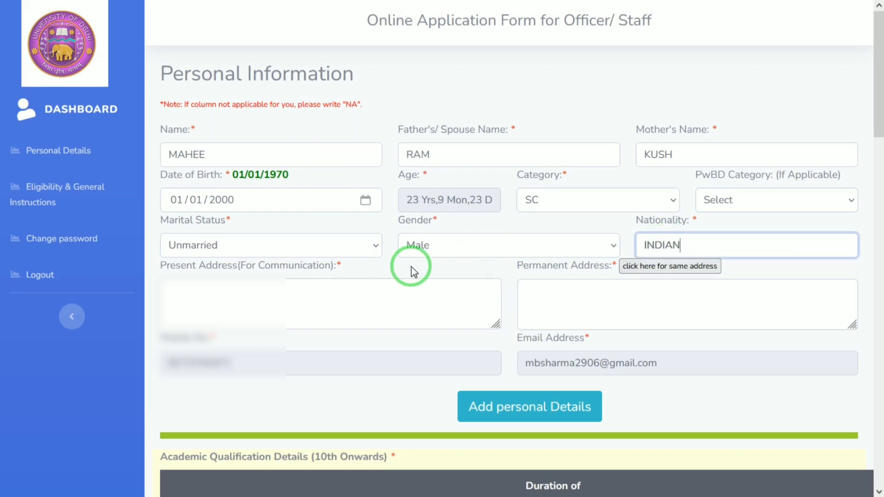
{"action": "left_click", "coordinate": [264, 295]}
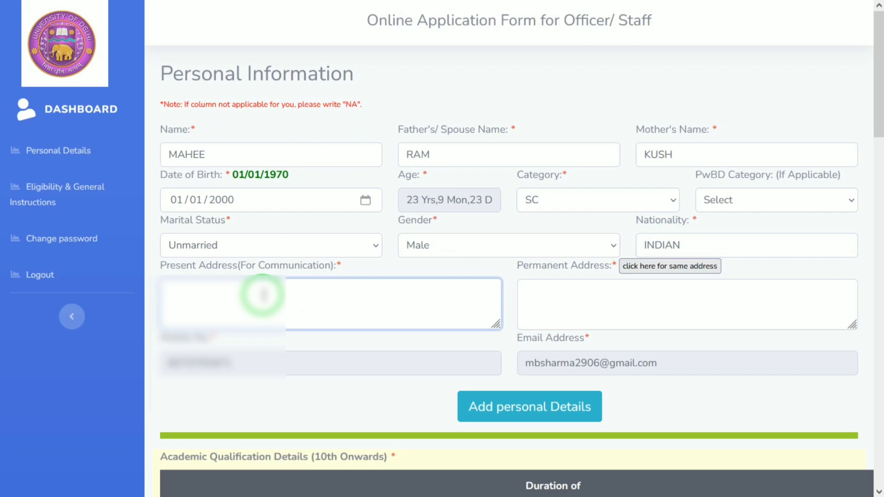
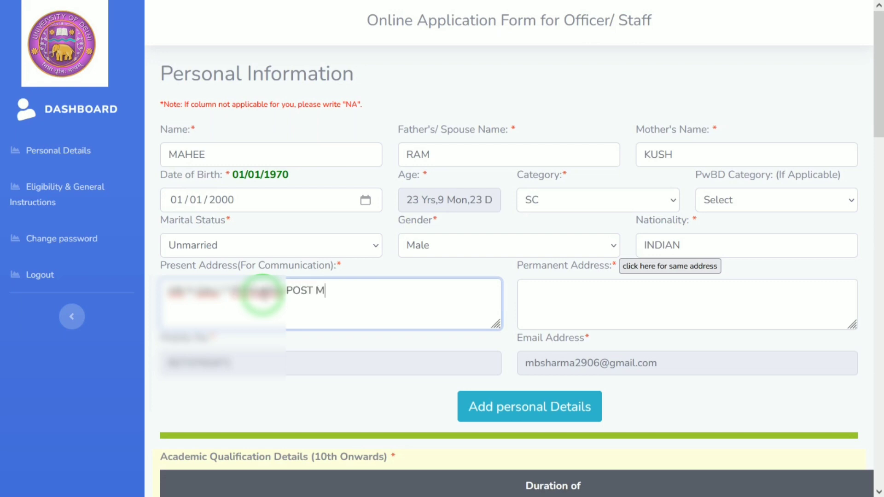
{"action": "key", "text": "Tab"}
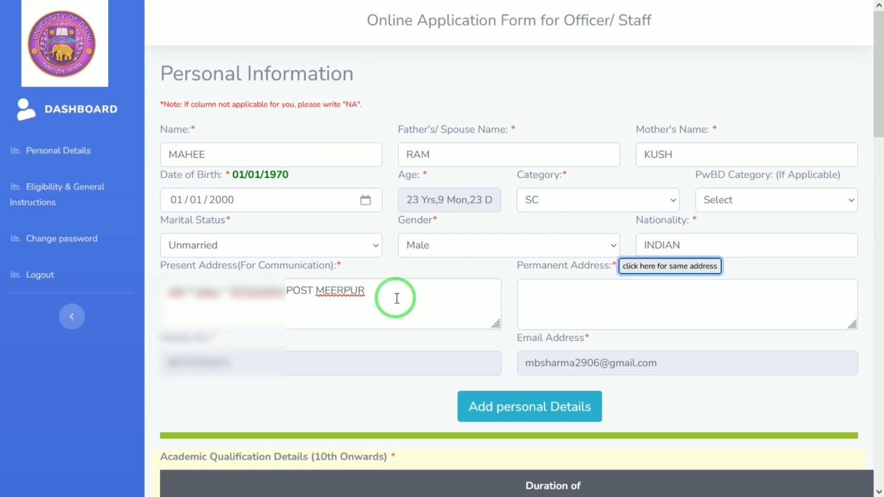
{"action": "left_click", "coordinate": [643, 269]}
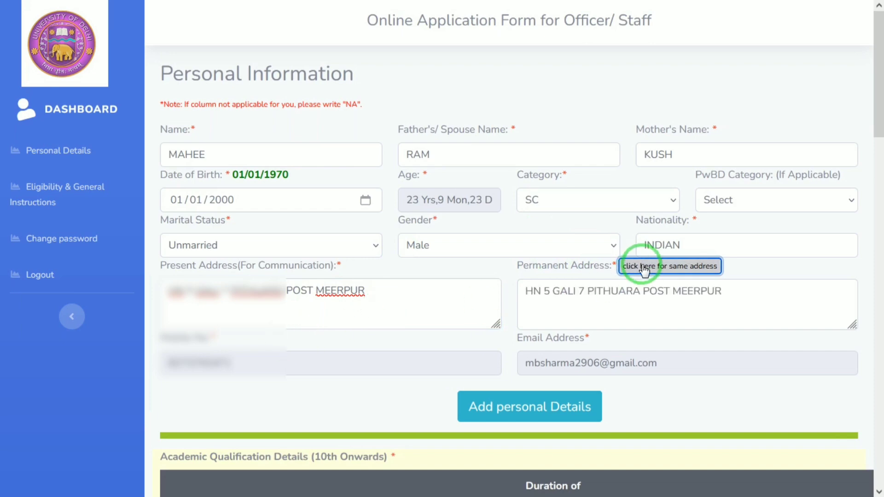
Start the academic row: class 10, UP BOARD, 2013, 12 months, subjects HINDI ENGLISH MATH SCIENCE
{"action": "left_click_drag", "start_coordinate": [877, 115], "coordinate": [881, 227]}
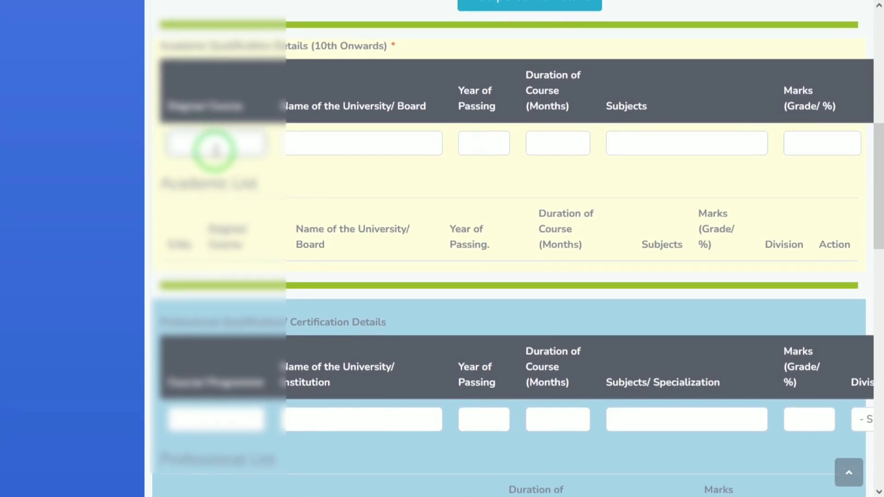
{"action": "type", "text": "10"}
{"action": "key", "text": "Tab"}
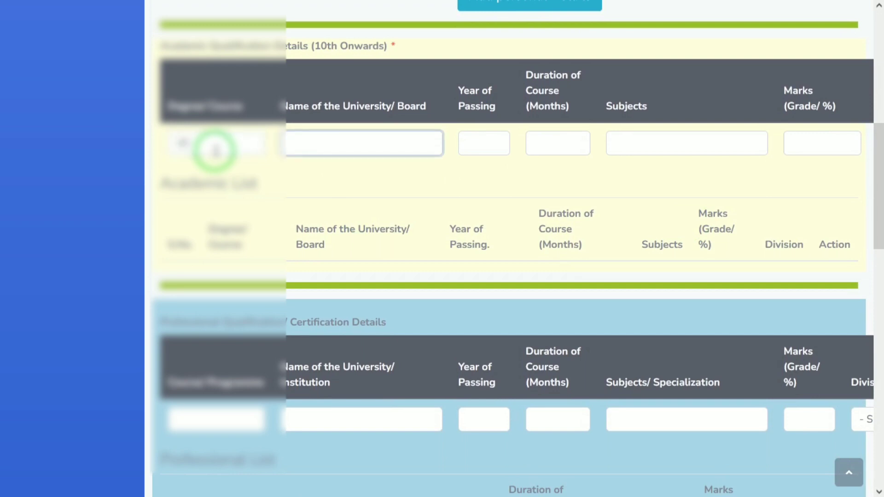
{"action": "type", "text": "UP BOARD"}
{"action": "key", "text": "Tab"}
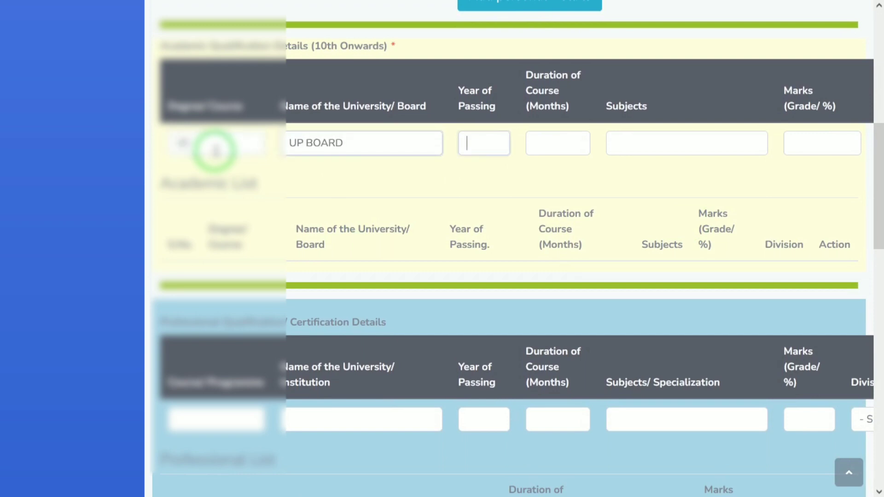
{"action": "type", "text": "2013"}
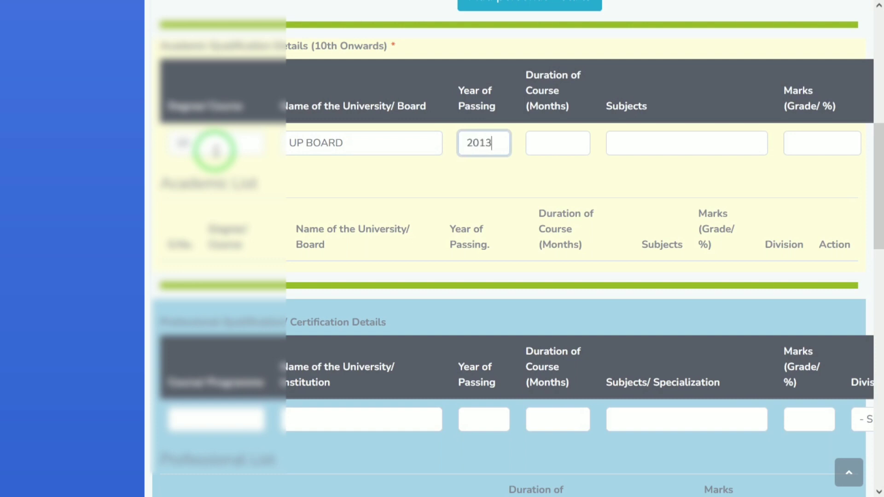
{"action": "key", "text": "Tab"}
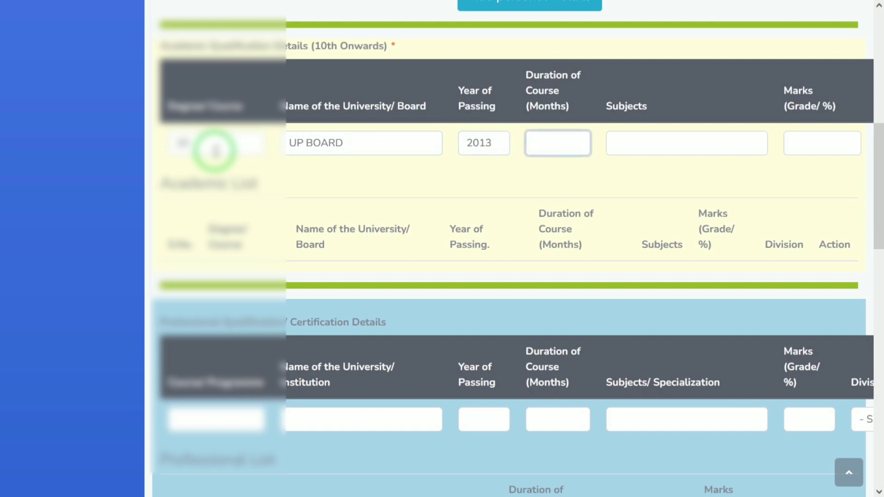
{"action": "type", "text": "12"}
{"action": "key", "text": "Tab"}
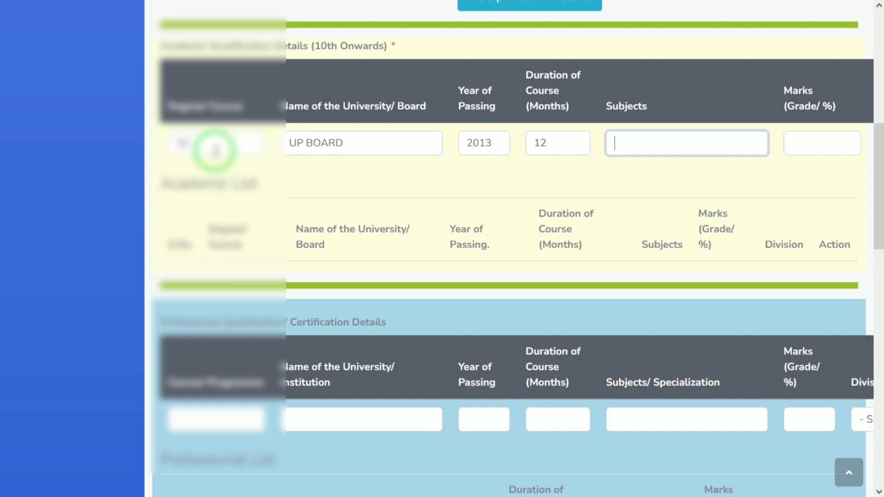
{"action": "type", "text": "HINDI ENGLISH"}
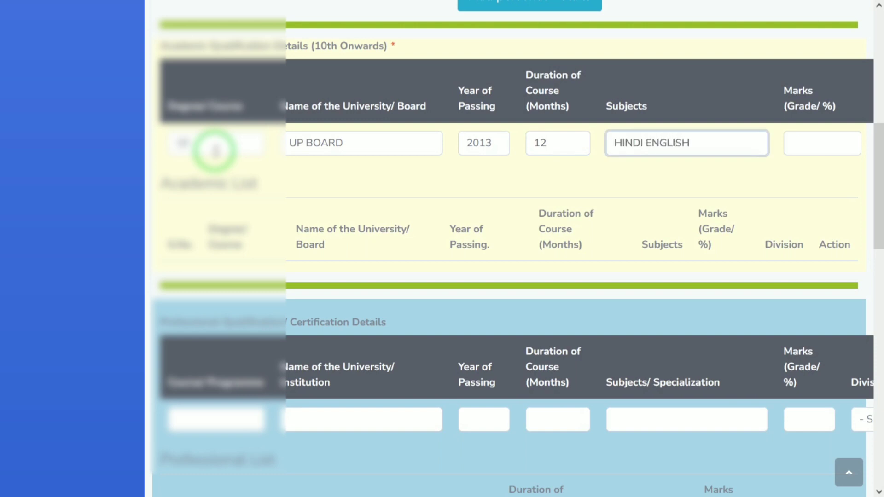
{"action": "type", "text": " MATH SCIENCE"}
Enter 98 marks, correcting a typo, and set the division to 1st
{"action": "key", "text": "Tab"}
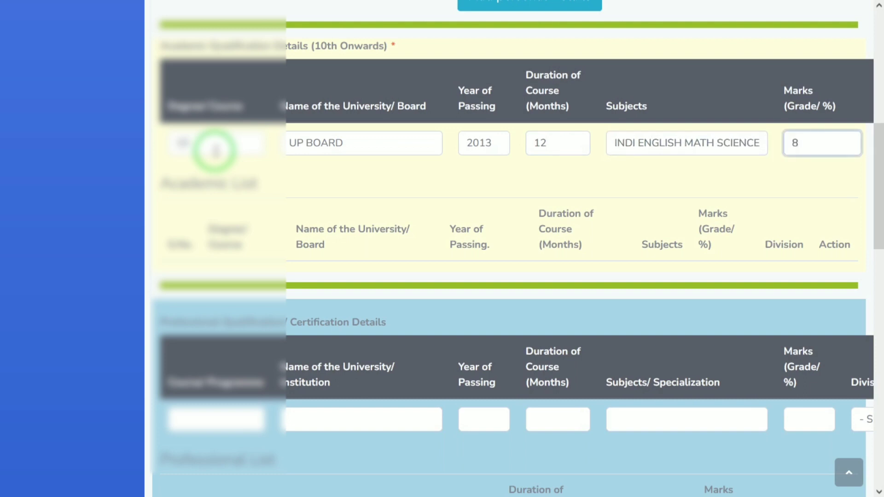
{"action": "type", "text": "8"}
{"action": "key", "text": "BackSpace"}
{"action": "type", "text": "98"}
{"action": "key", "text": "Tab"}
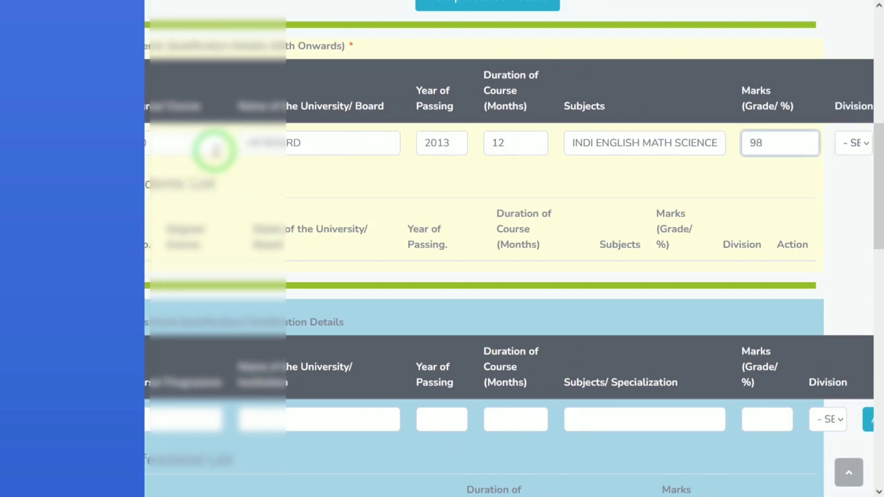
{"action": "left_click", "coordinate": [842, 144]}
{"action": "left_click", "coordinate": [837, 186]}
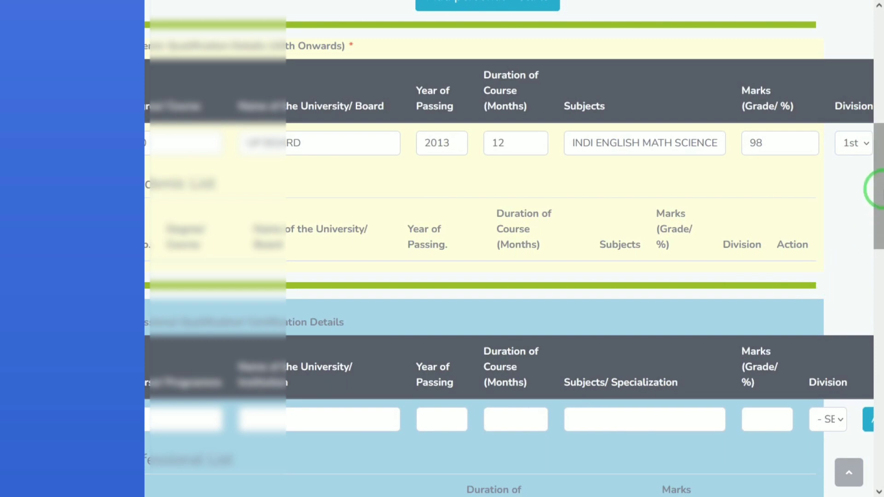
Scroll down the academic section, clearing accidental select-all highlights on the page
{"action": "left_click_drag", "start_coordinate": [879, 197], "coordinate": [876, 227]}
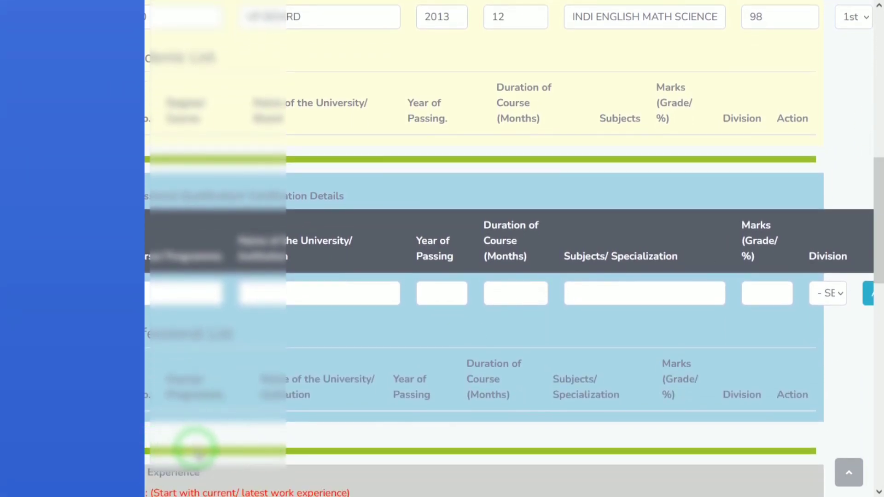
{"action": "key", "text": "ctrl+a"}
{"action": "left_click", "coordinate": [168, 458]}
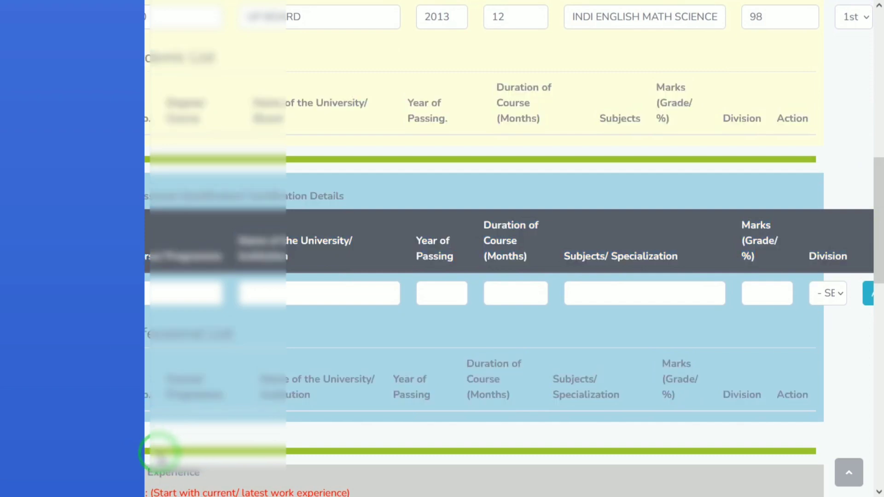
{"action": "key", "text": "ctrl+a"}
{"action": "left_click", "coordinate": [856, 182]}
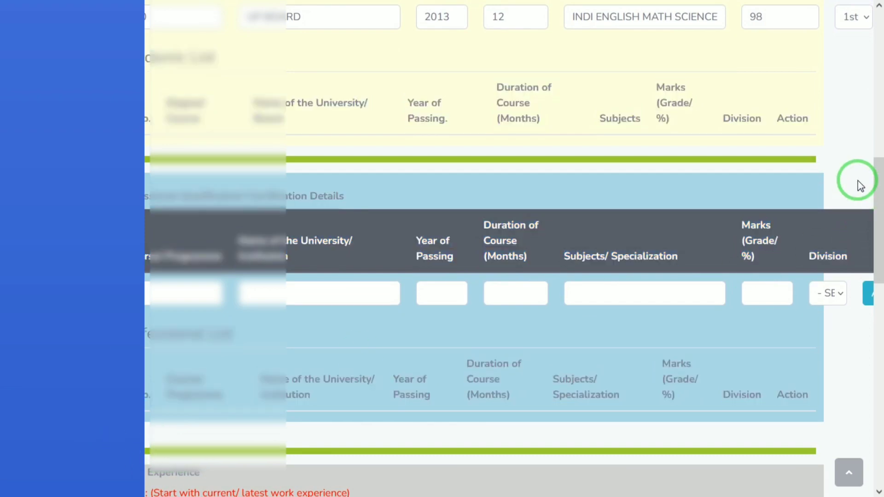
{"action": "mouse_move", "coordinate": [874, 207]}
{"action": "left_mouse_down"}
{"action": "mouse_move", "coordinate": [880, 165]}
{"action": "mouse_move", "coordinate": [870, 213]}
{"action": "left_mouse_up"}
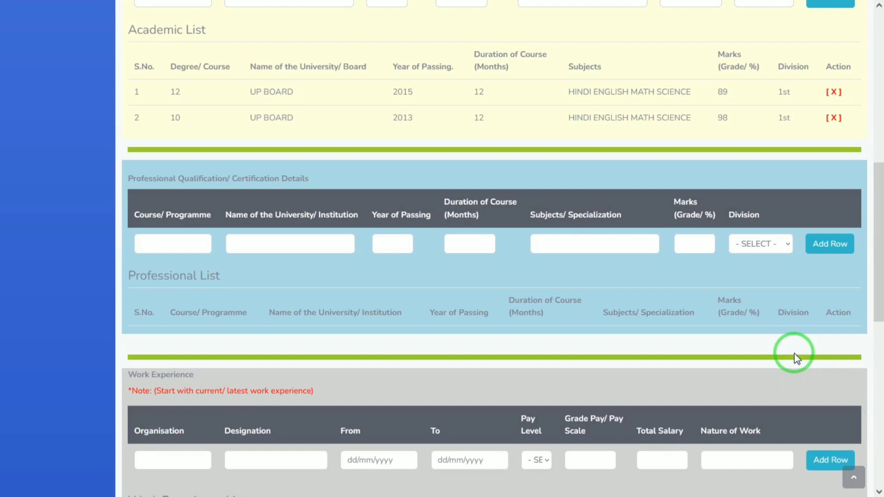
Check the Work Experience organisation, designation and pay level fields, leaving them empty
{"action": "left_click_drag", "start_coordinate": [876, 192], "coordinate": [875, 144]}
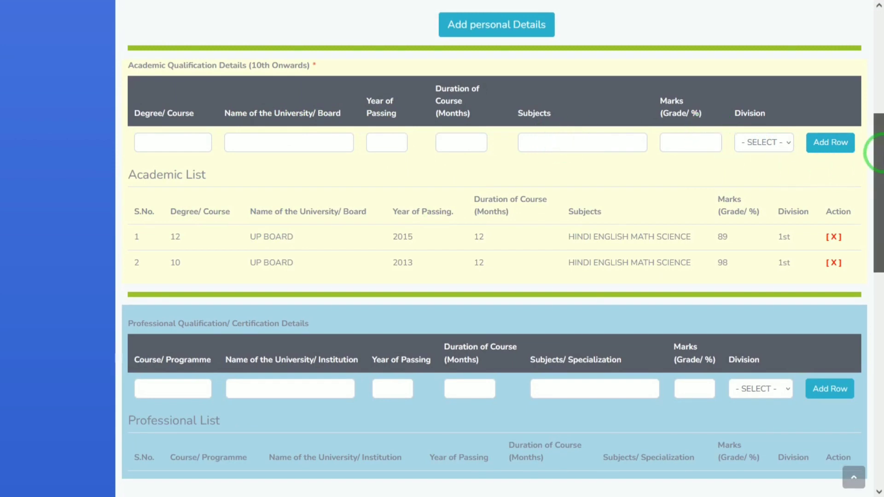
{"action": "left_click_drag", "start_coordinate": [879, 148], "coordinate": [877, 269]}
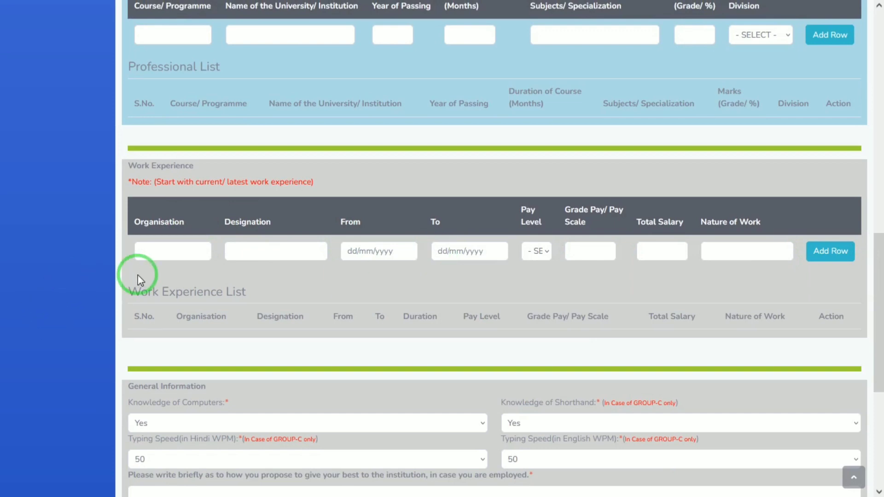
{"action": "left_click", "coordinate": [171, 251]}
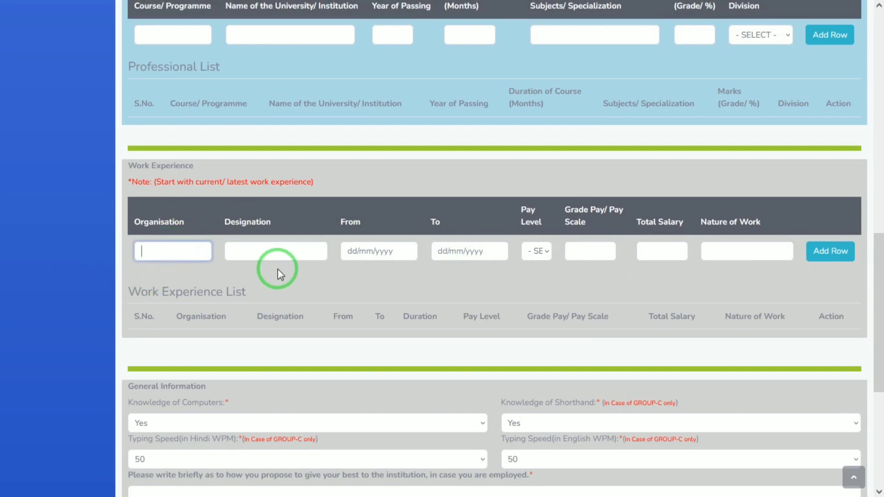
{"action": "left_click", "coordinate": [292, 251]}
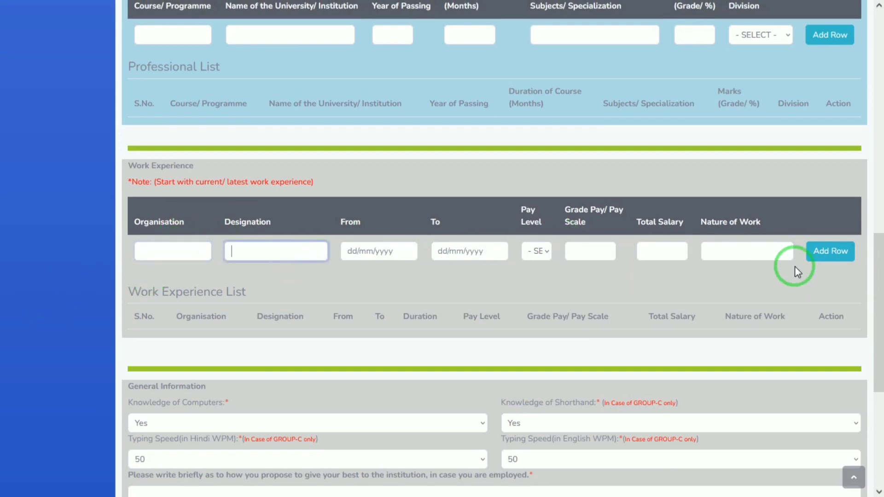
{"action": "left_click", "coordinate": [544, 253]}
{"action": "left_click", "coordinate": [544, 253]}
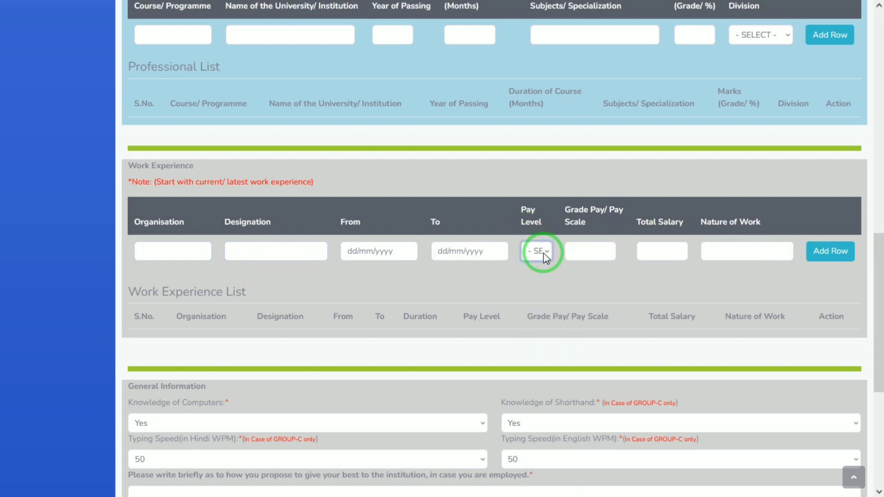
Review the General Information questions on computer and shorthand knowledge and Hindi/English typing speeds
{"action": "left_click_drag", "start_coordinate": [880, 268], "coordinate": [880, 313]}
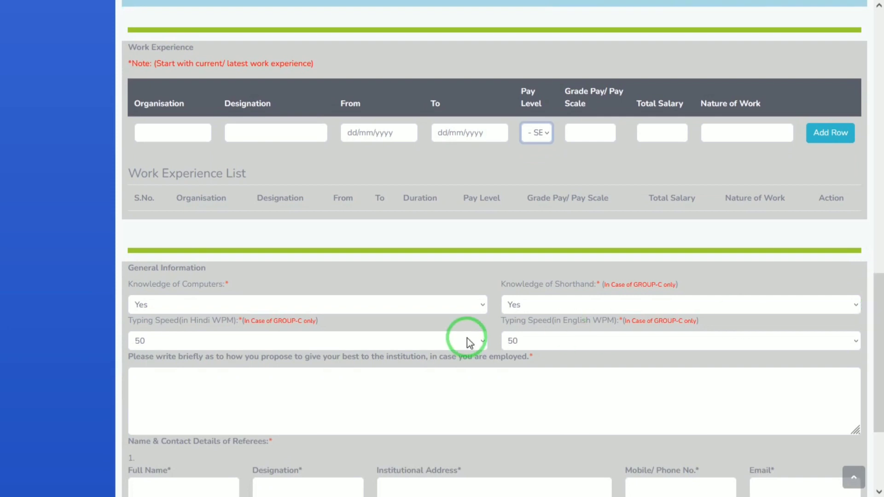
{"action": "left_click_drag", "start_coordinate": [126, 281], "coordinate": [181, 285]}
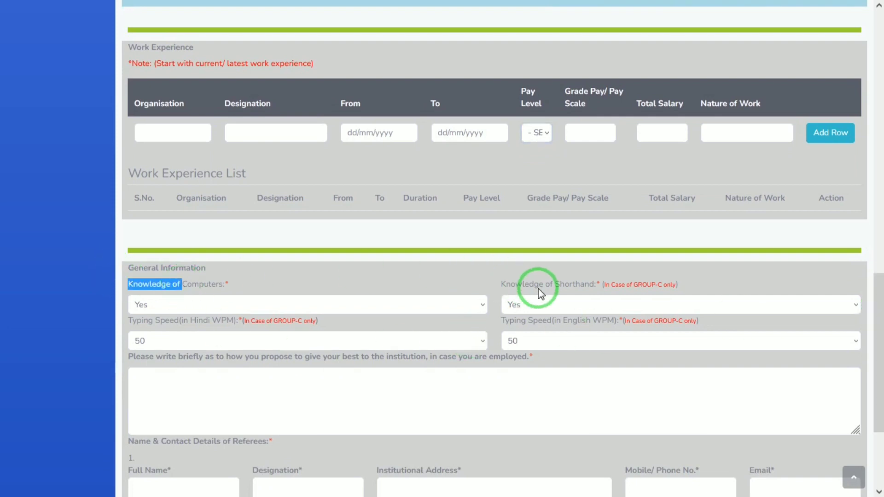
{"action": "left_click_drag", "start_coordinate": [515, 287], "coordinate": [582, 289]}
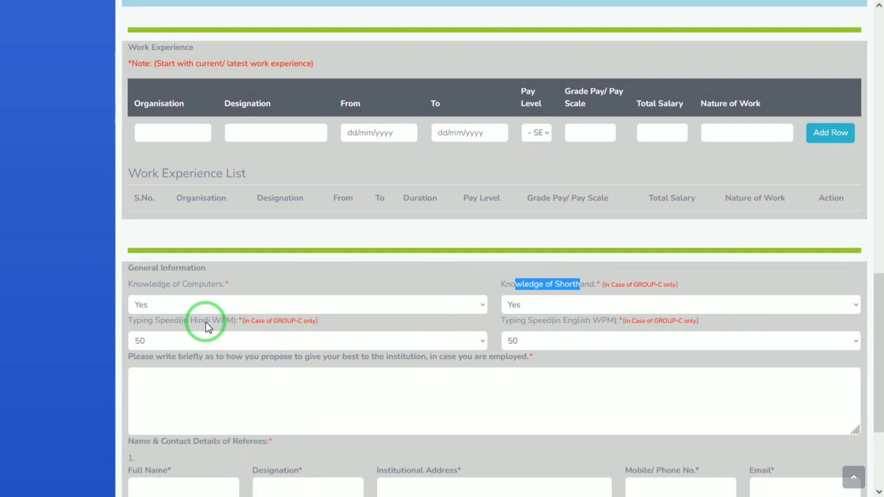
{"action": "left_click_drag", "start_coordinate": [206, 322], "coordinate": [238, 322]}
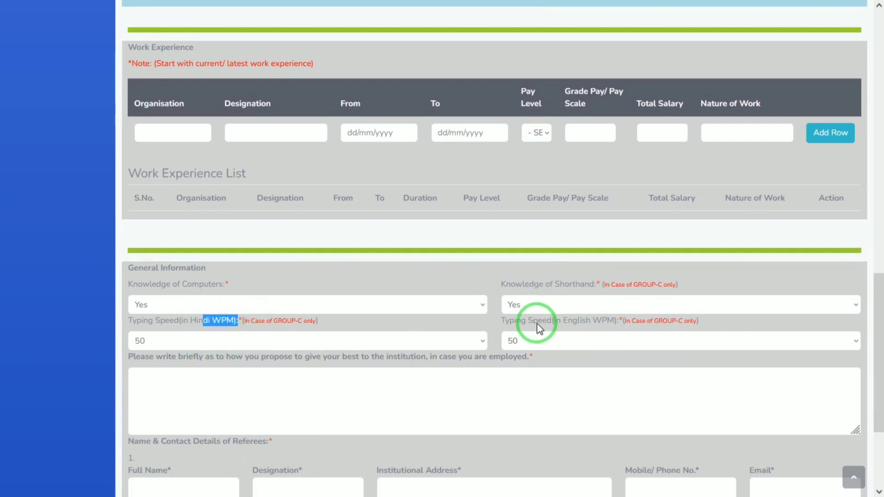
{"action": "left_click_drag", "start_coordinate": [537, 323], "coordinate": [648, 329]}
{"action": "left_click", "coordinate": [648, 330]}
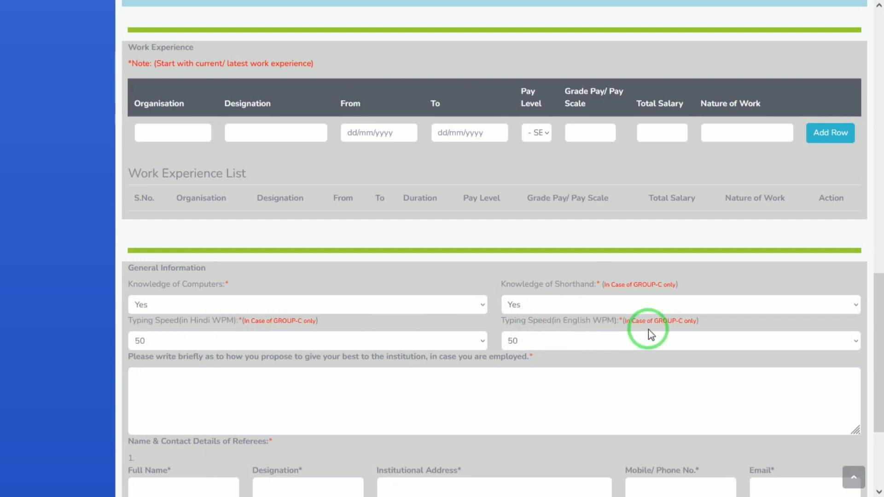
{"action": "left_click_drag", "start_coordinate": [880, 300], "coordinate": [882, 316]}
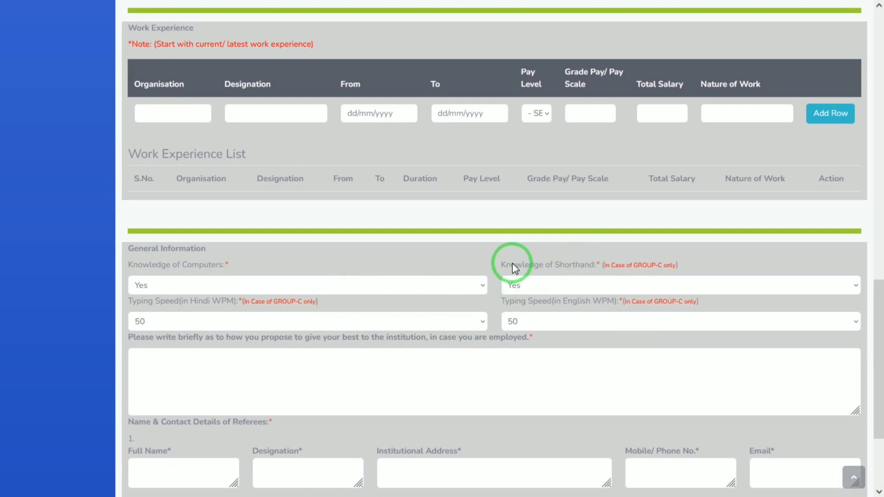
{"action": "left_click_drag", "start_coordinate": [878, 316], "coordinate": [880, 355]}
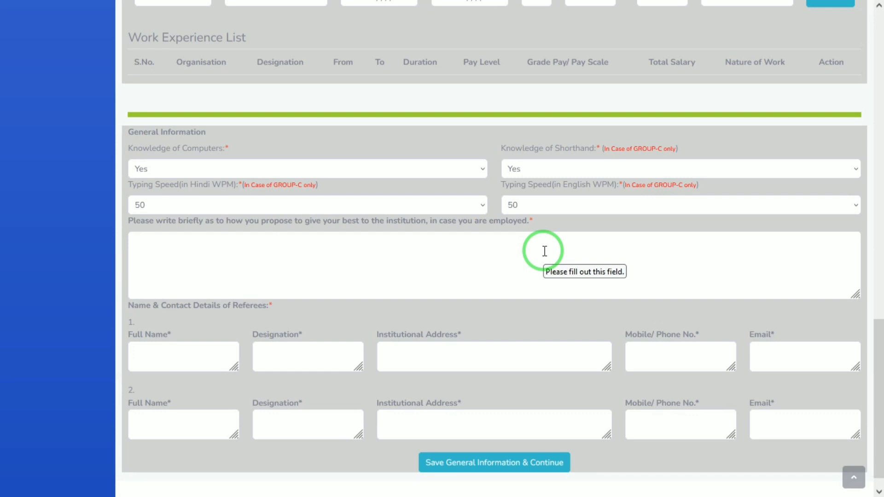
Step through the service statement and referee 1 and 2 fields, then save General Information and continue
{"action": "left_click", "coordinate": [545, 251]}
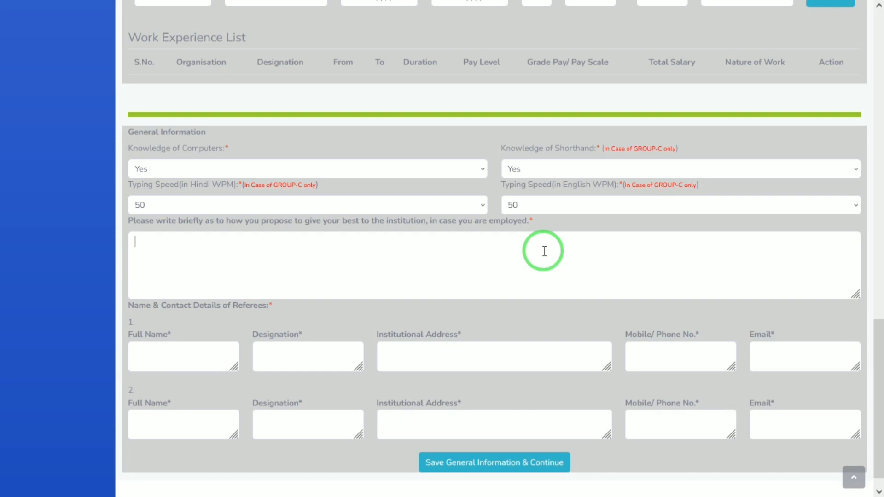
{"action": "left_click", "coordinate": [188, 354]}
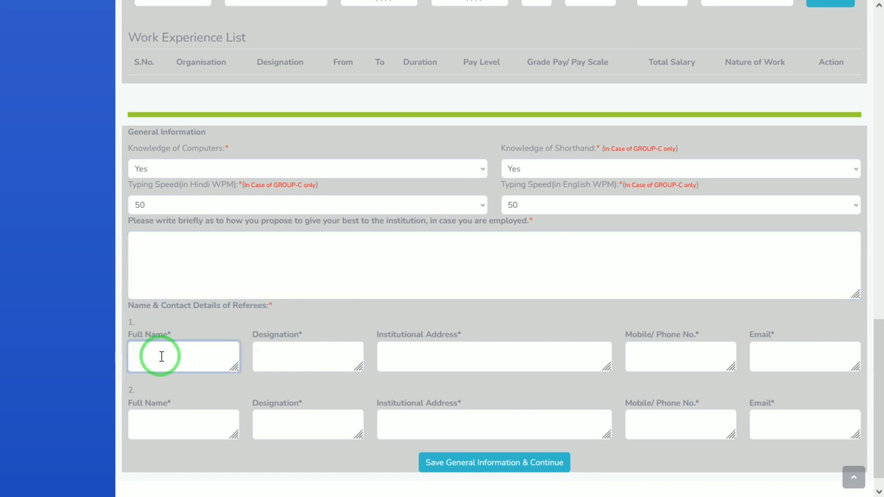
{"action": "left_click_drag", "start_coordinate": [145, 311], "coordinate": [228, 322]}
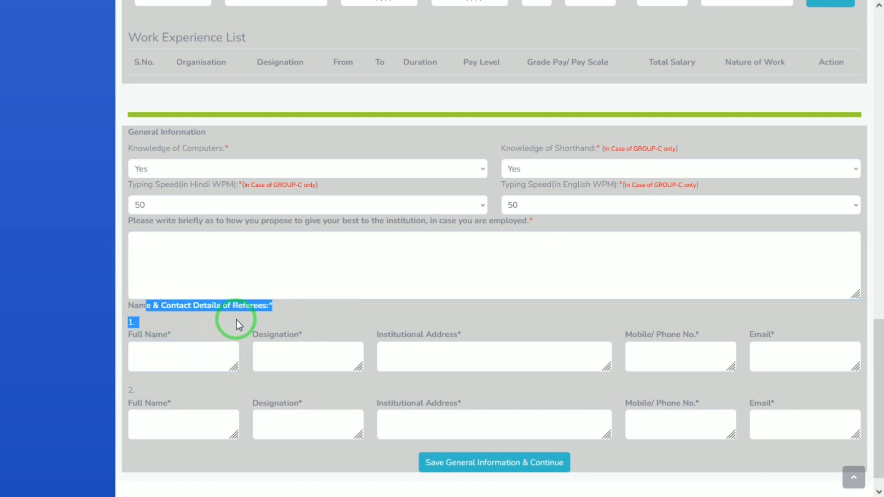
{"action": "left_click", "coordinate": [236, 318]}
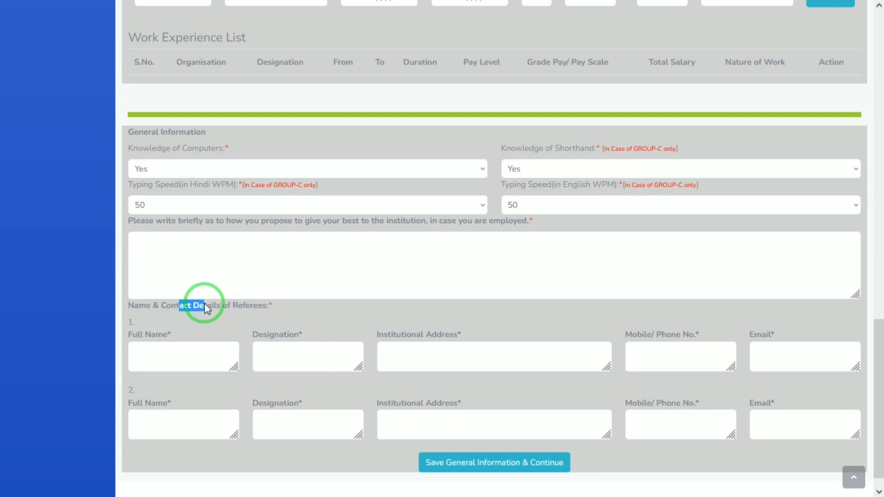
{"action": "left_click", "coordinate": [174, 355]}
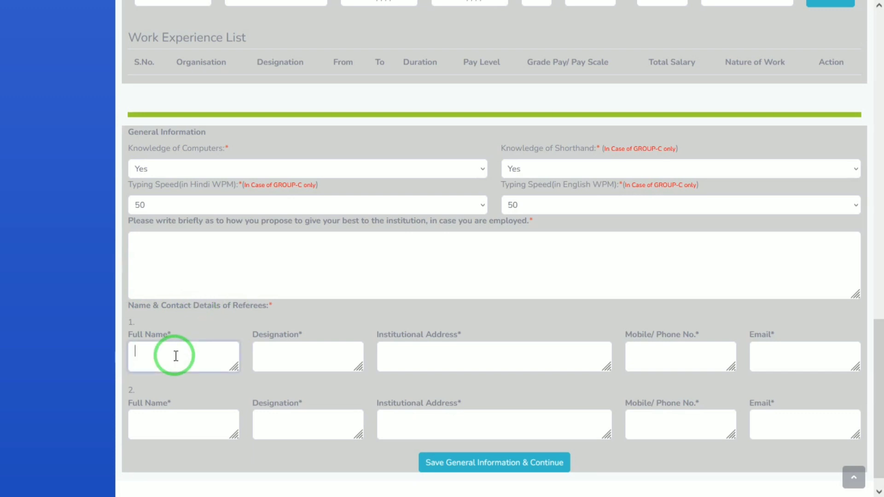
{"action": "left_click", "coordinate": [323, 361]}
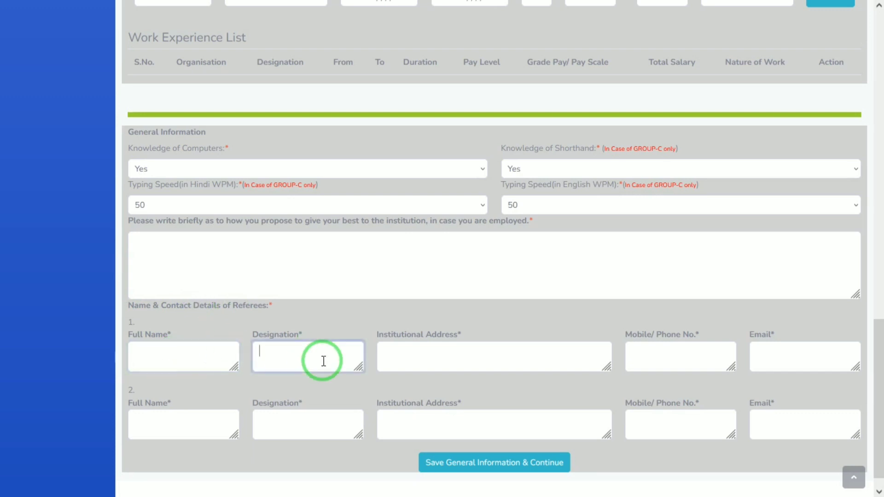
{"action": "left_click", "coordinate": [427, 357]}
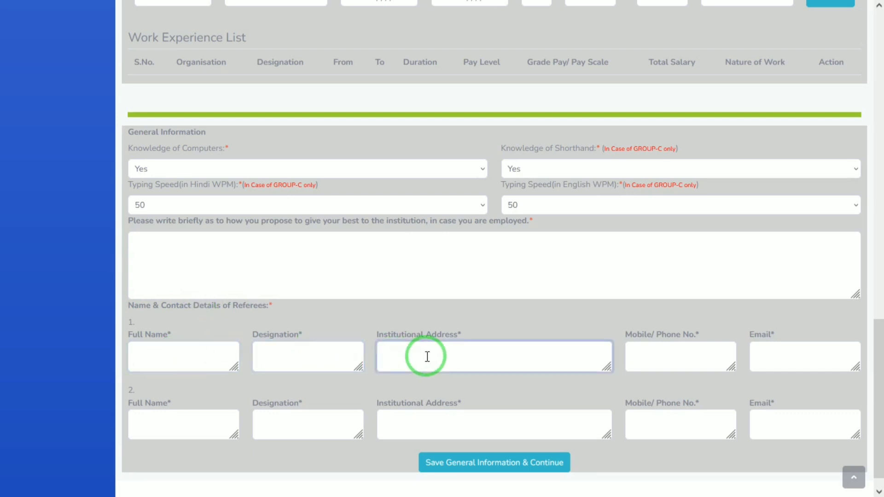
{"action": "left_click", "coordinate": [722, 341]}
{"action": "left_click", "coordinate": [794, 355]}
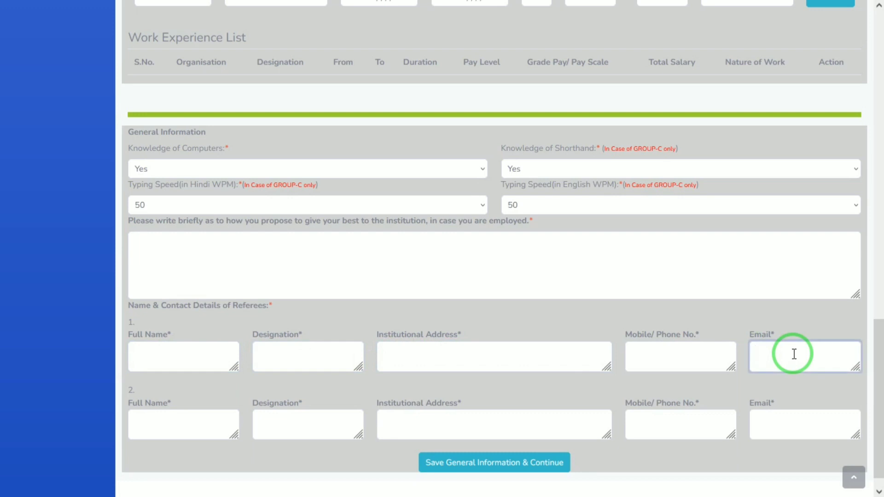
{"action": "left_click", "coordinate": [191, 430]}
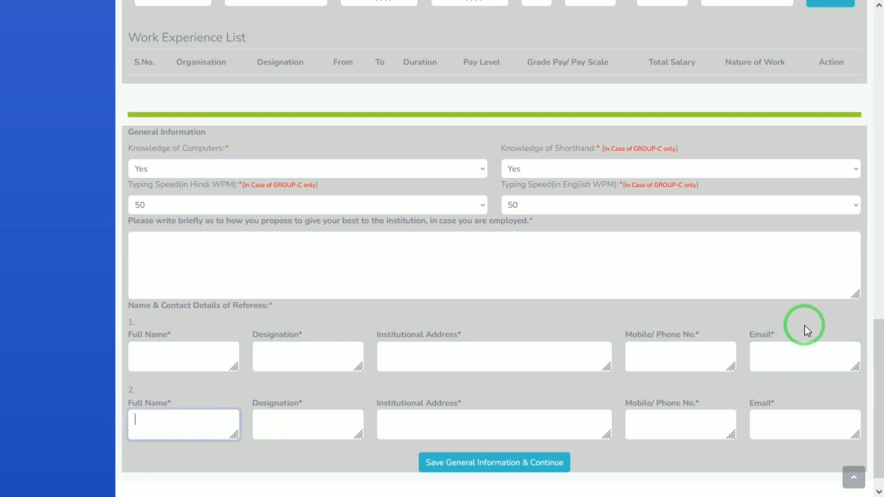
{"action": "left_click_drag", "start_coordinate": [878, 361], "coordinate": [880, 385]}
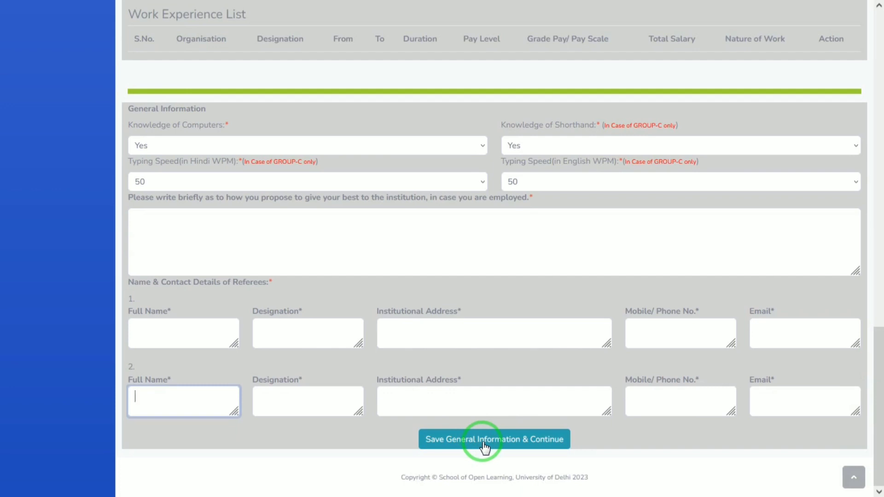
{"action": "left_click", "coordinate": [484, 443]}
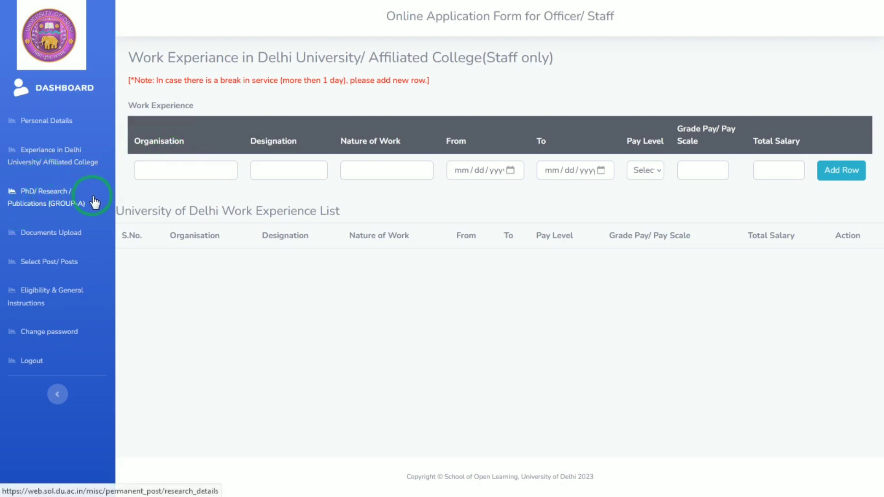
Browse the PhD/ Research / Publications (GROUP-A) tables, then move on to Documents Upload
{"action": "left_click", "coordinate": [65, 201]}
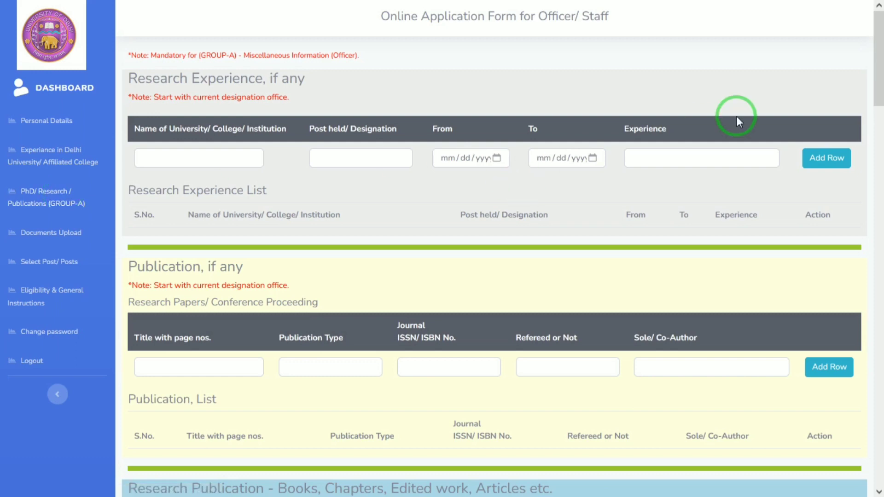
{"action": "left_click_drag", "start_coordinate": [877, 75], "coordinate": [877, 23]}
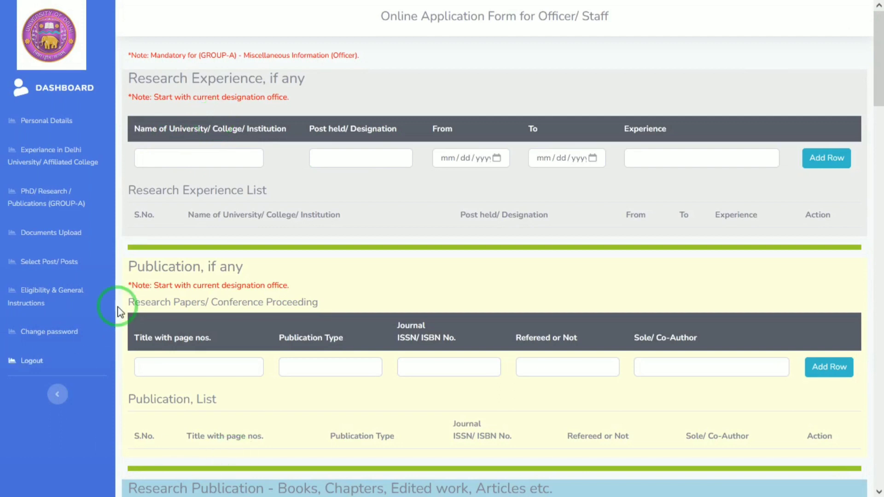
{"action": "left_click_drag", "start_coordinate": [877, 89], "coordinate": [877, 69]}
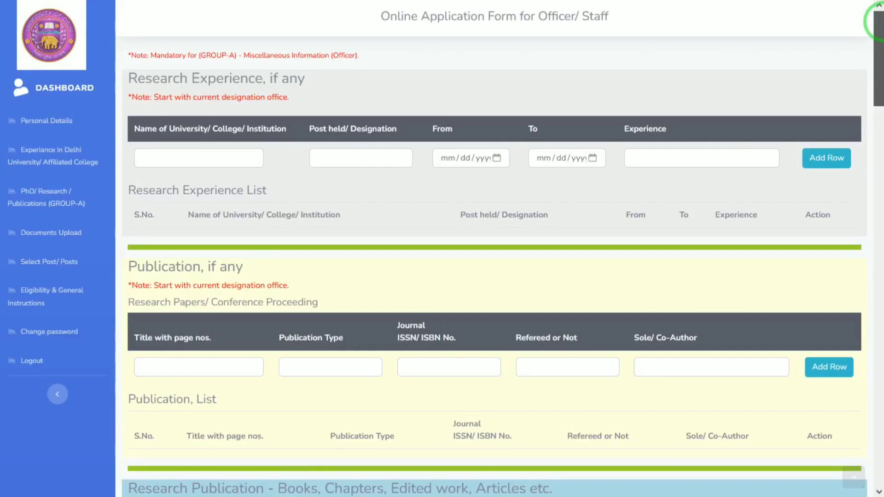
{"action": "left_click", "coordinate": [180, 149]}
{"action": "left_click", "coordinate": [57, 203]}
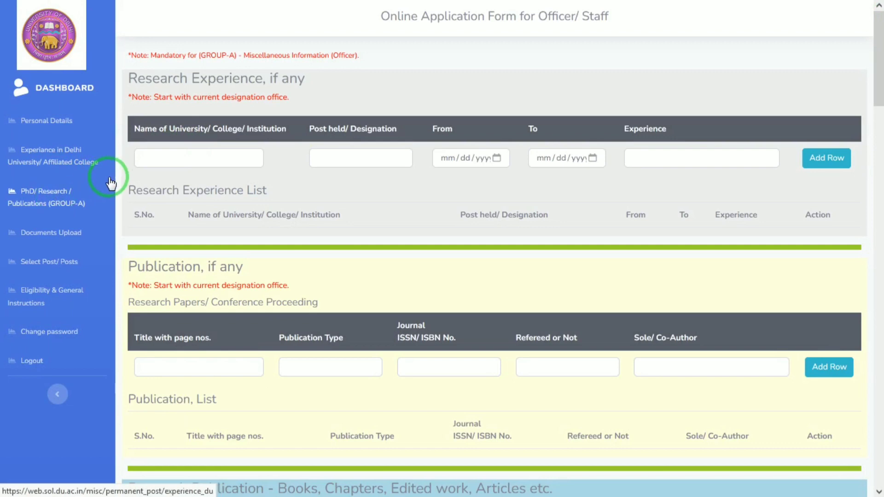
{"action": "left_click", "coordinate": [201, 158]}
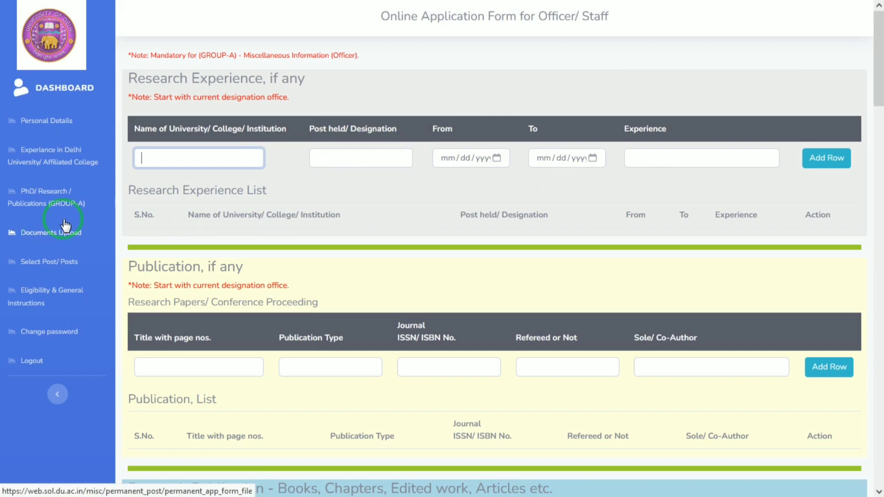
{"action": "left_click", "coordinate": [51, 237]}
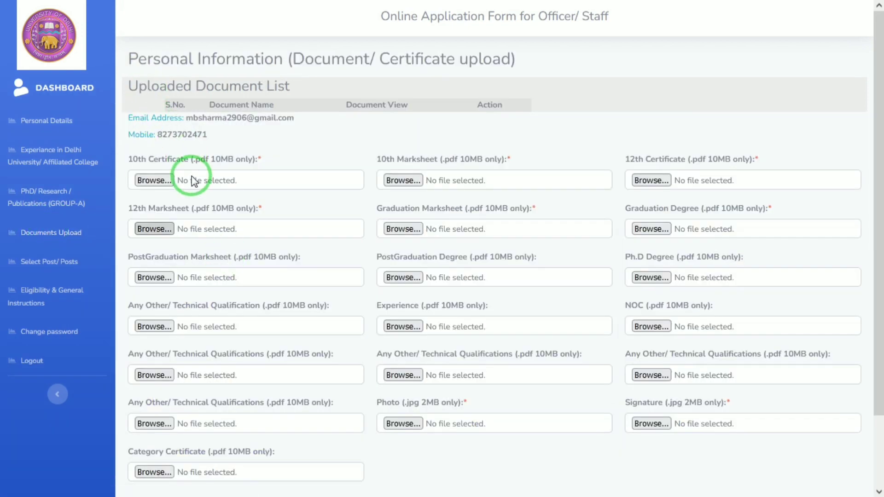
Look over the 10th Marksheet and Graduation Degree upload fields and save the documents page
{"action": "left_click", "coordinate": [403, 180]}
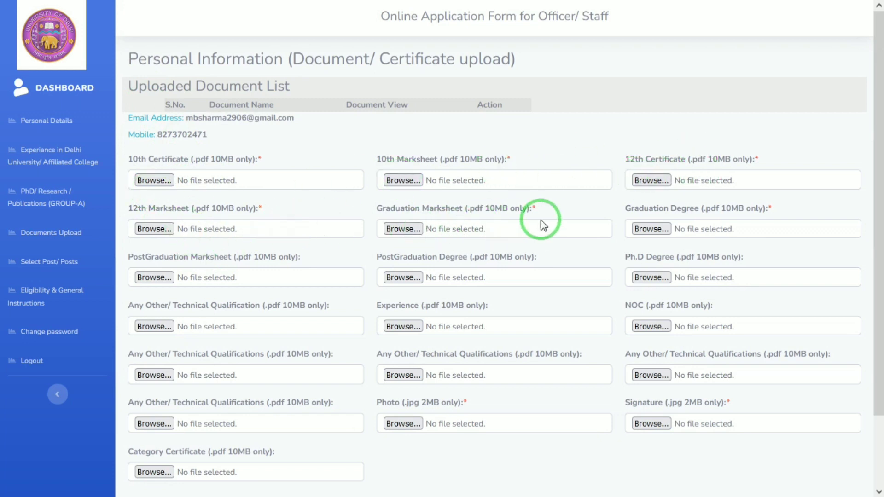
{"action": "left_click", "coordinate": [652, 229]}
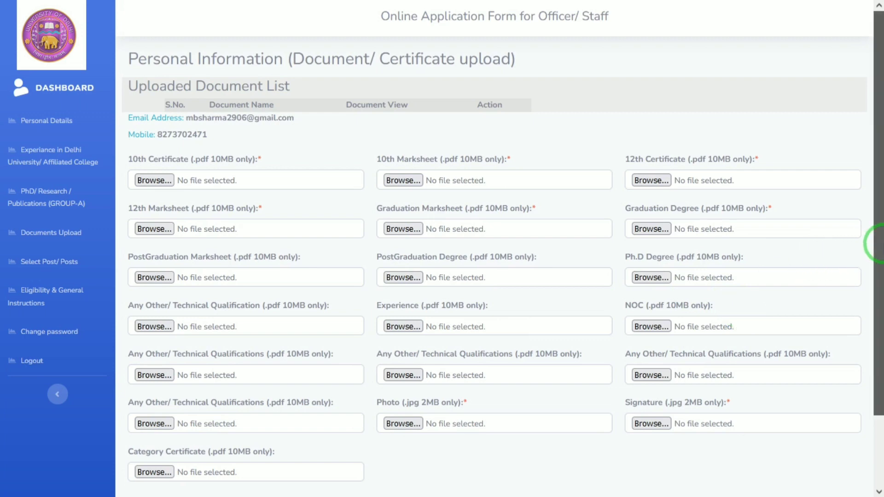
{"action": "left_click_drag", "start_coordinate": [879, 242], "coordinate": [881, 314]}
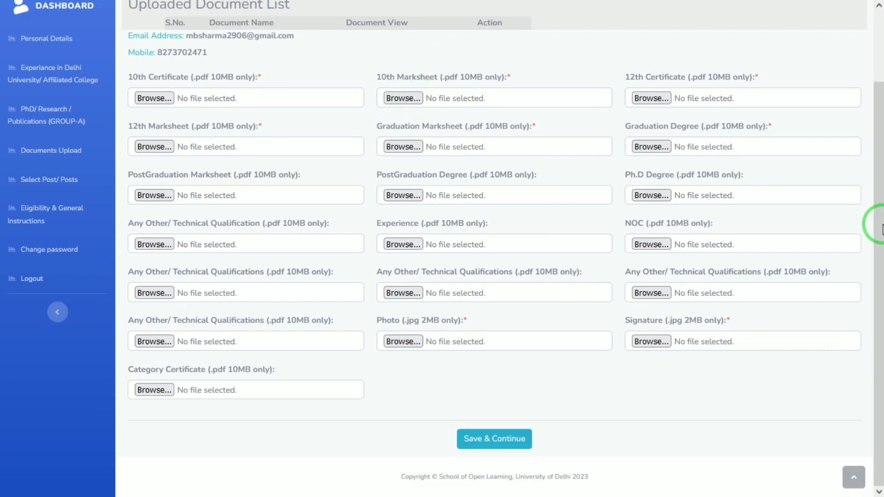
{"action": "left_click", "coordinate": [49, 185]}
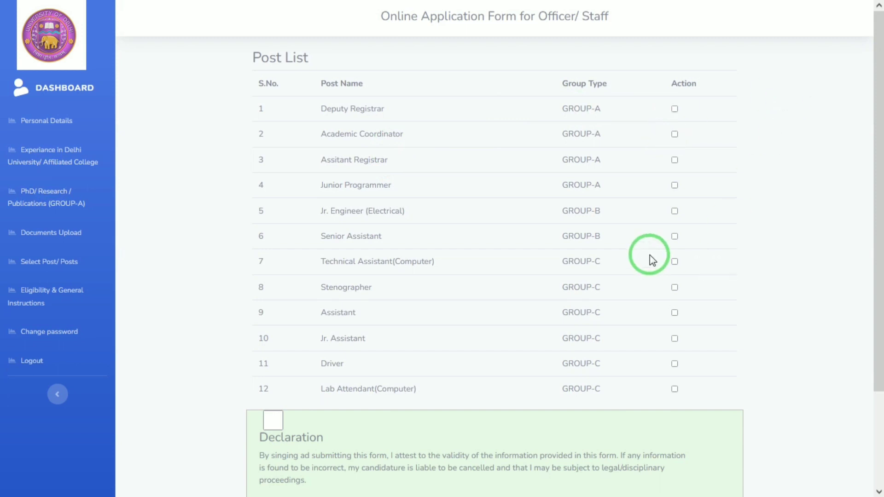
Select Jr. Assistant, Assistant, Lab Attendant(Computer) and Driver, accept the declaration, and final-save
{"action": "left_click", "coordinate": [674, 339]}
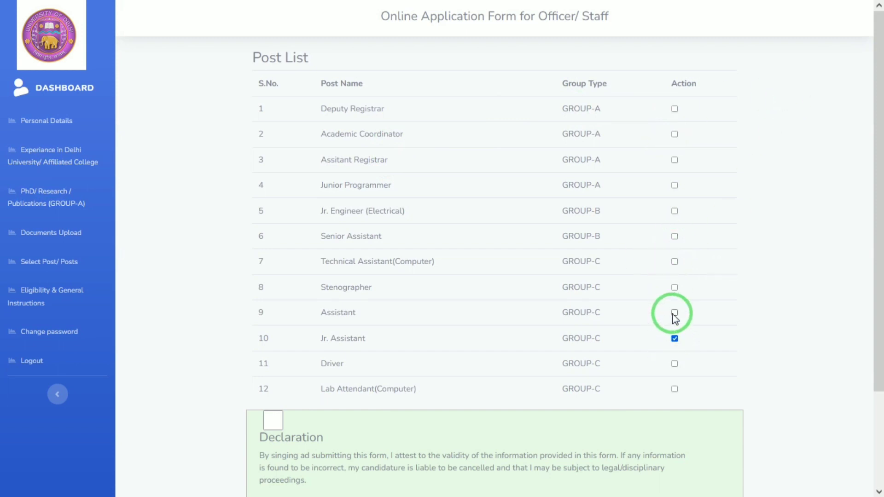
{"action": "left_click", "coordinate": [675, 312]}
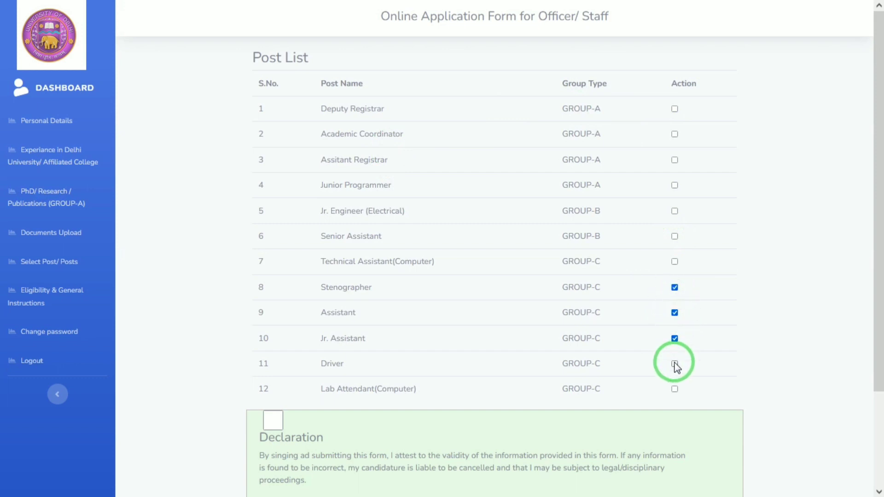
{"action": "left_click", "coordinate": [675, 389]}
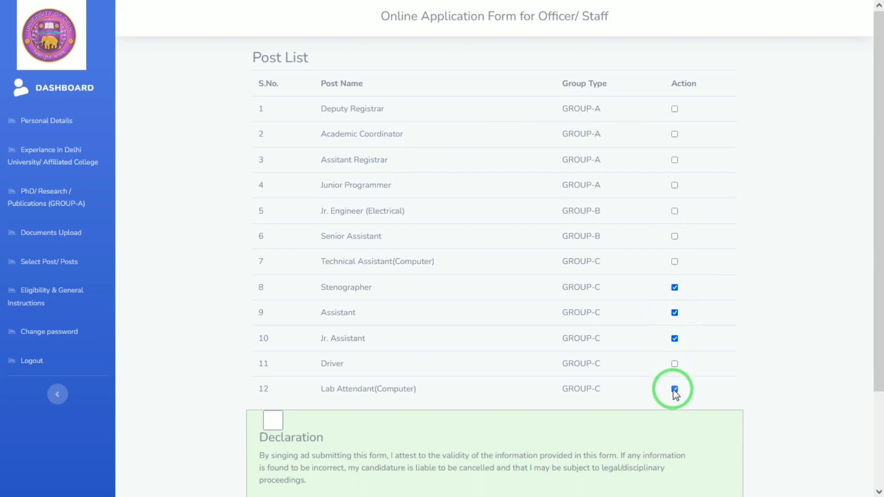
{"action": "left_click", "coordinate": [675, 364]}
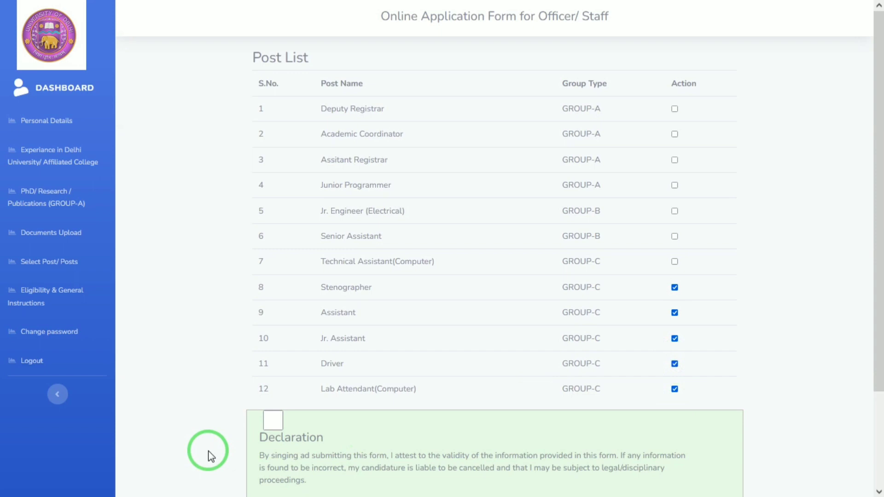
{"action": "left_click", "coordinate": [270, 420]}
{"action": "left_click_drag", "start_coordinate": [878, 323], "coordinate": [874, 449]}
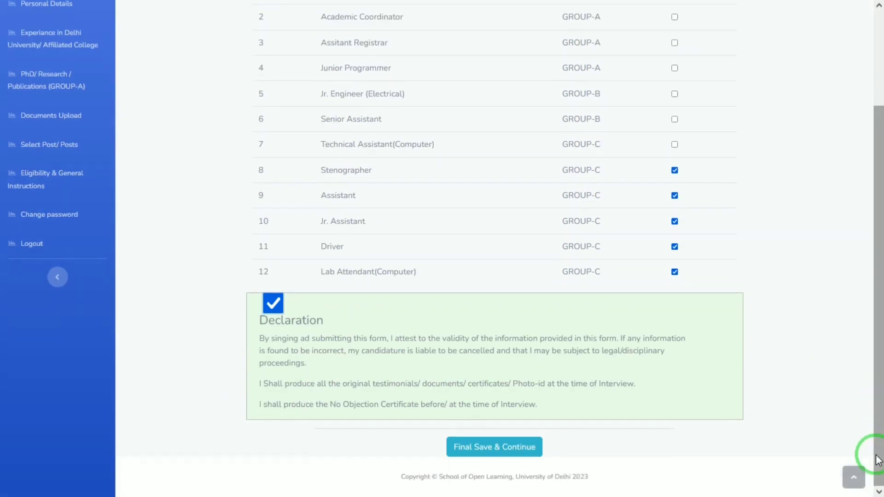
{"action": "left_click", "coordinate": [504, 454]}
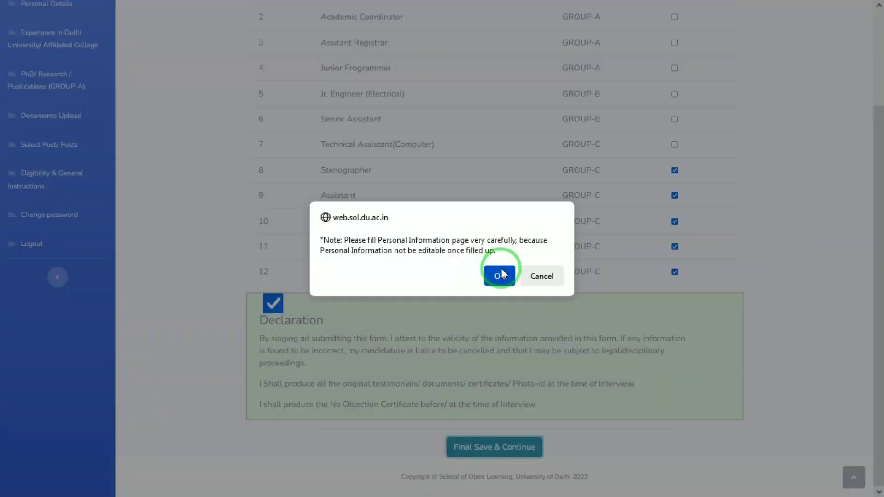
Confirm the final submission of the chosen posts to proceed to the payment gateway page
{"action": "left_click", "coordinate": [501, 273]}
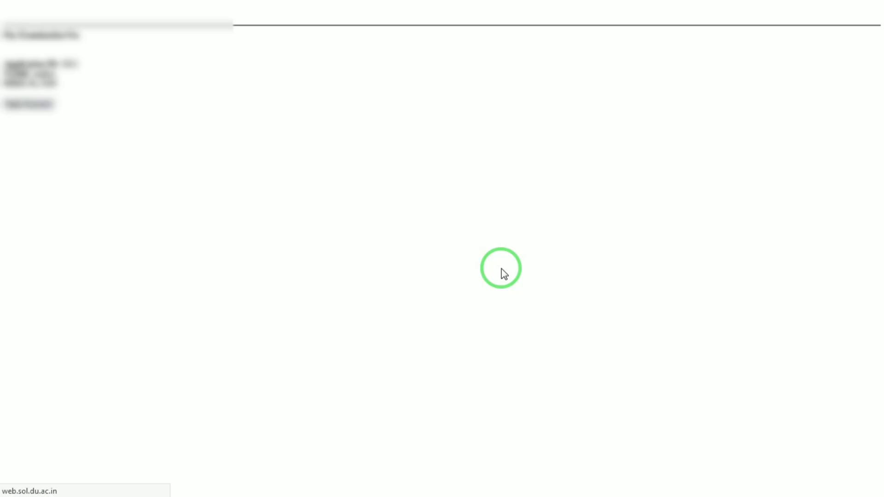